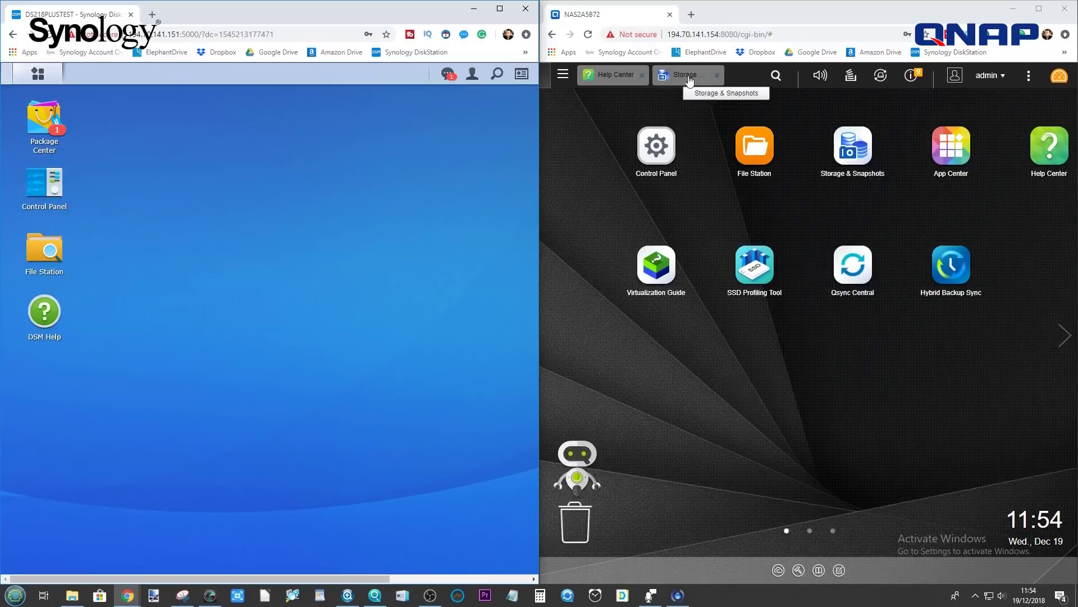
Close the QNAP Storage & Snapshots and Help Center windows.
click(717, 74)
click(642, 75)
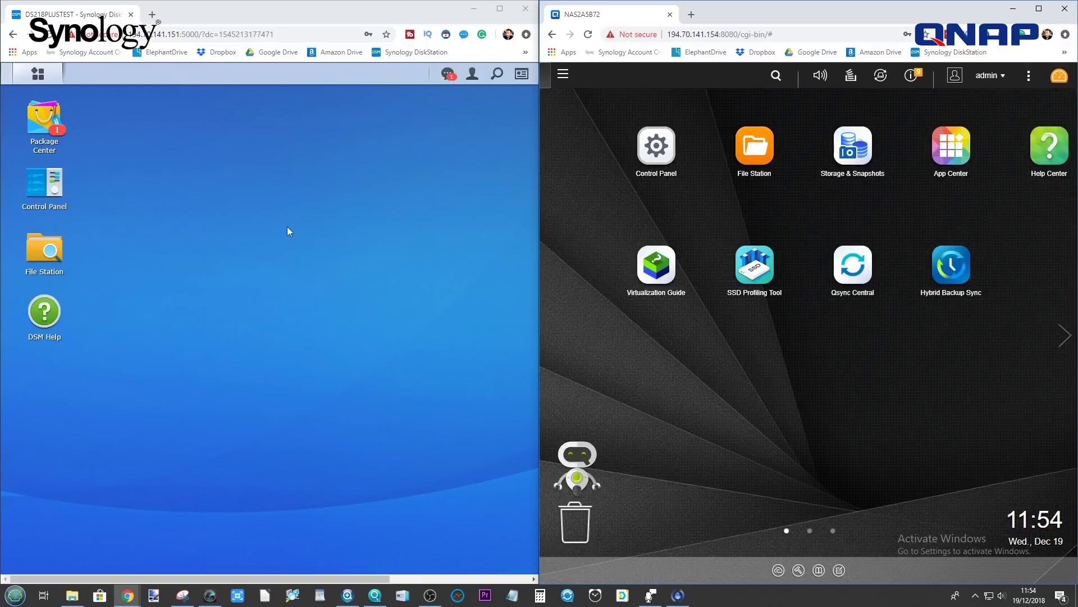
Show the Synology Control Panel's File Services rsync tab, with rsync service and accounts enabled on port 22.
click(38, 75)
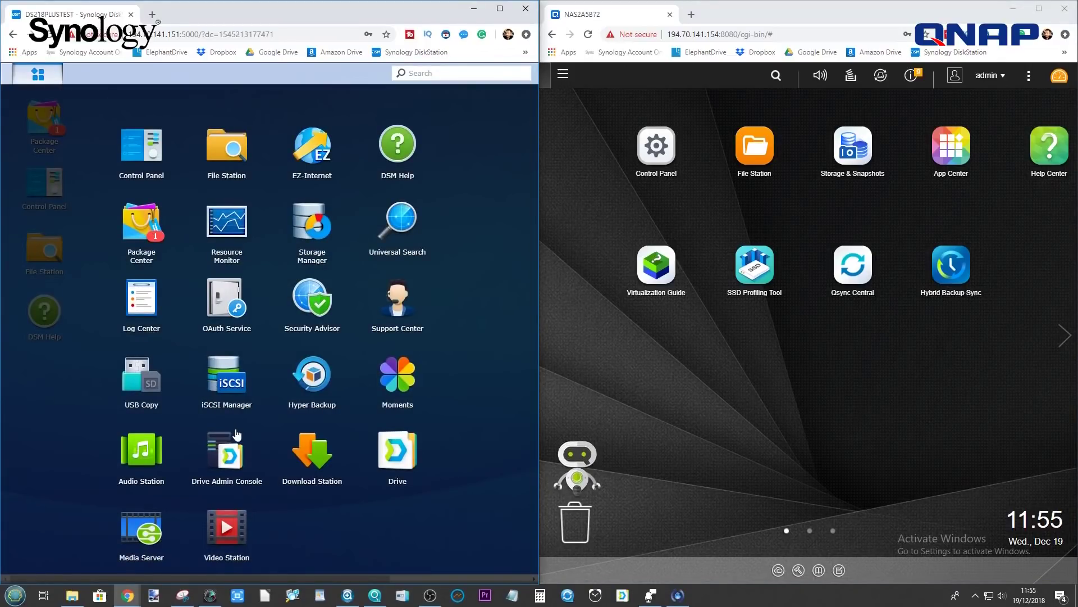
click(153, 160)
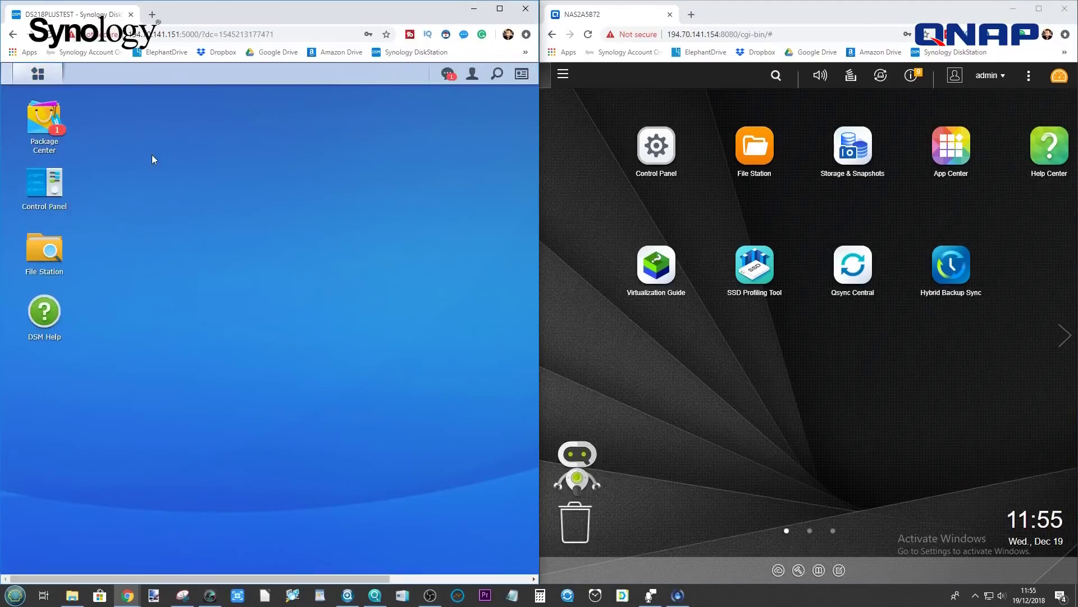
drag(186, 163, 215, 158)
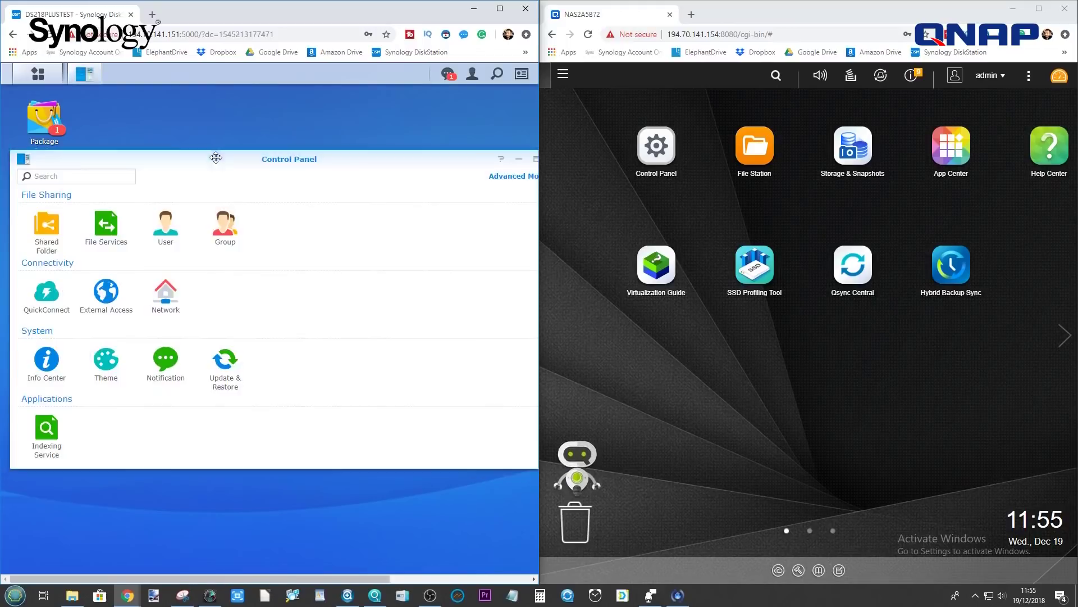
click(106, 223)
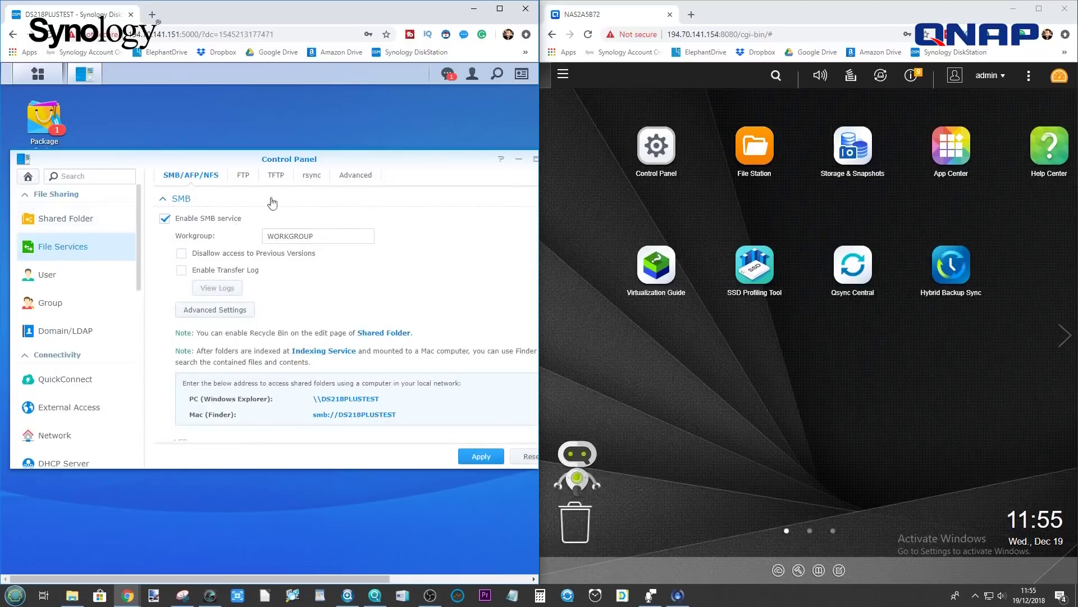
click(312, 178)
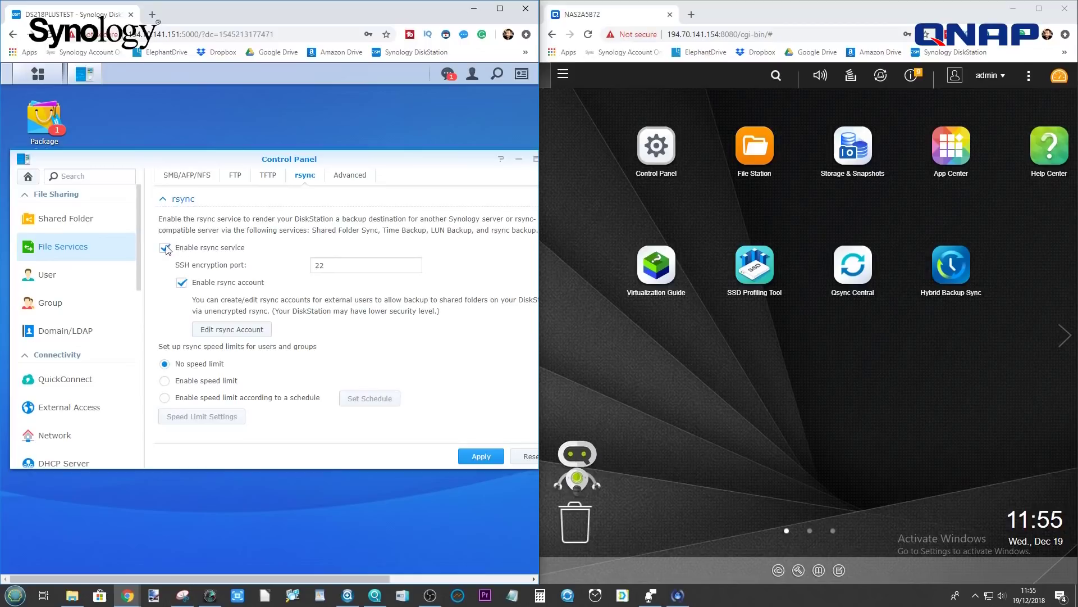
click(219, 329)
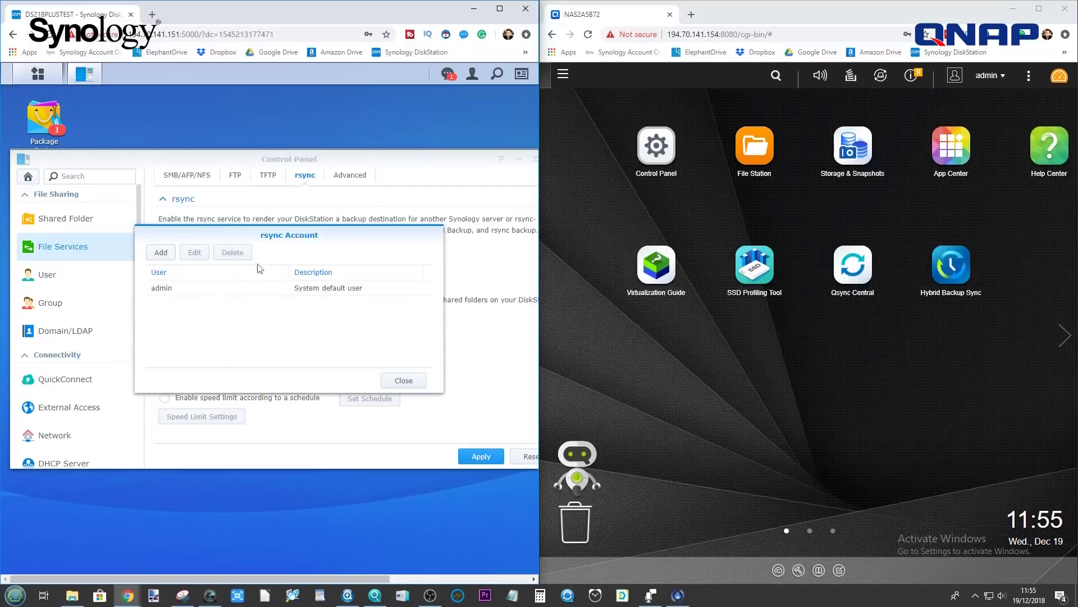
click(166, 288)
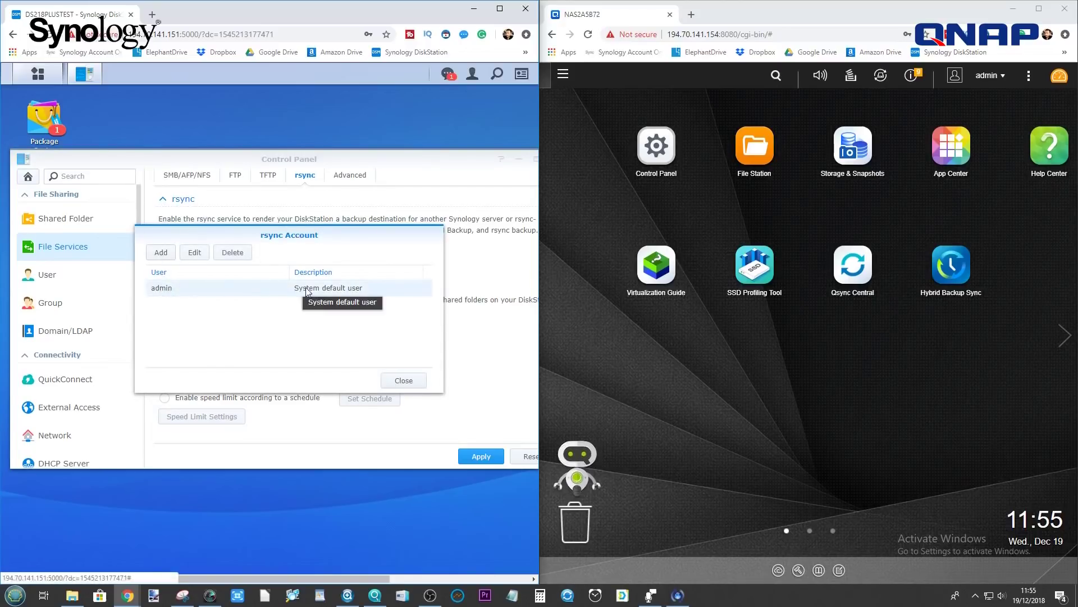
click(193, 253)
drag(276, 301, 236, 308)
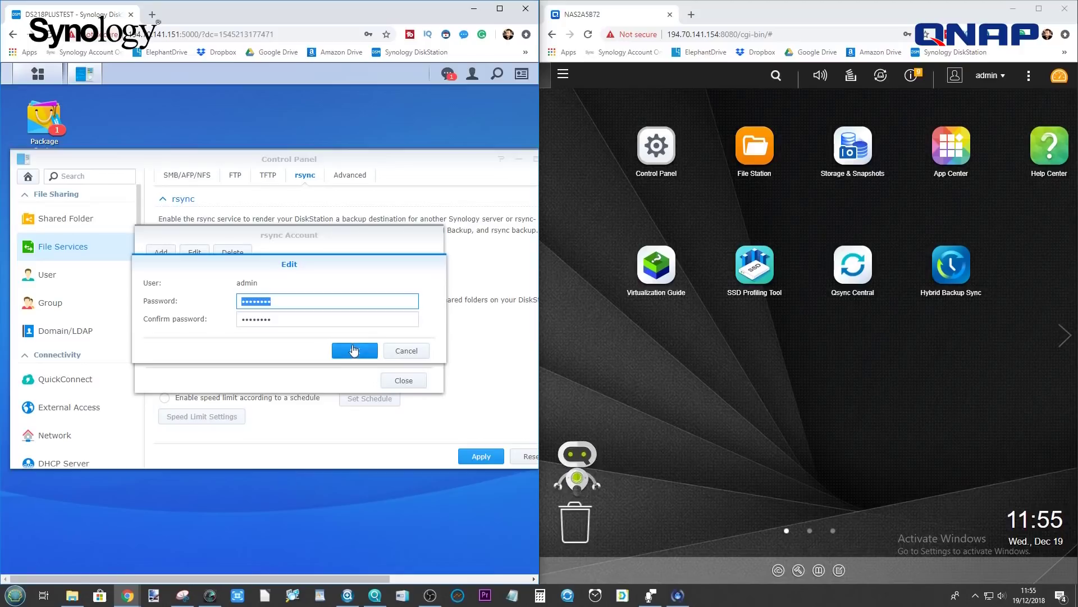
click(392, 352)
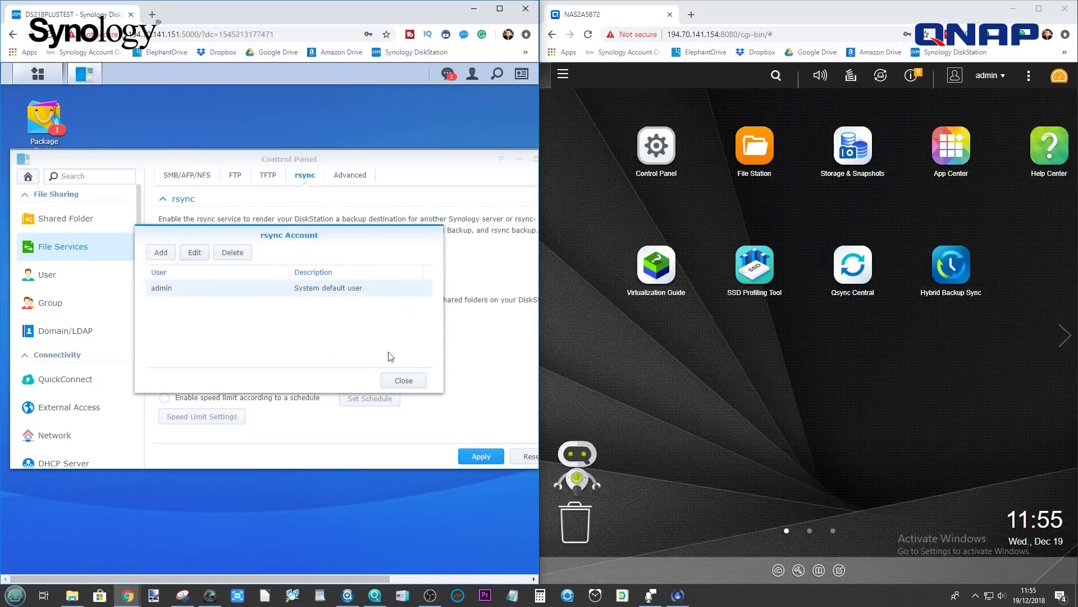
click(404, 379)
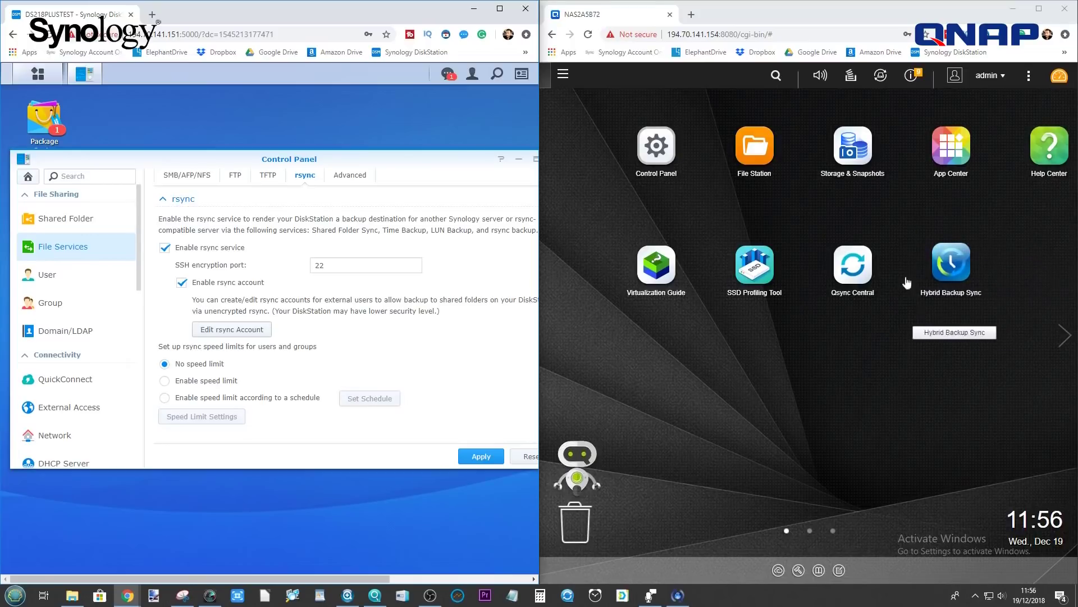
click(949, 145)
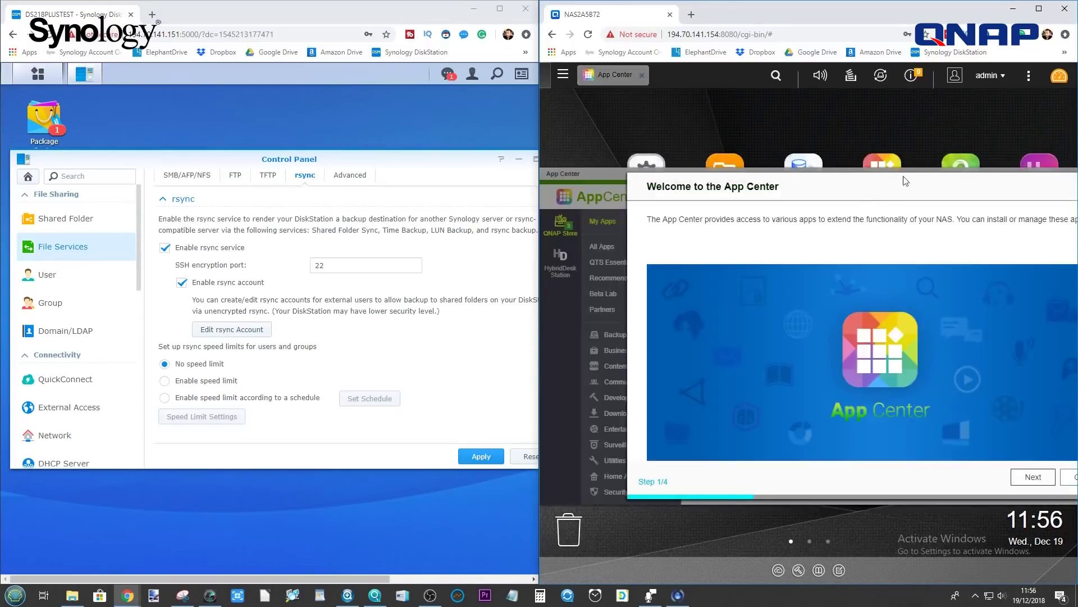
click(967, 481)
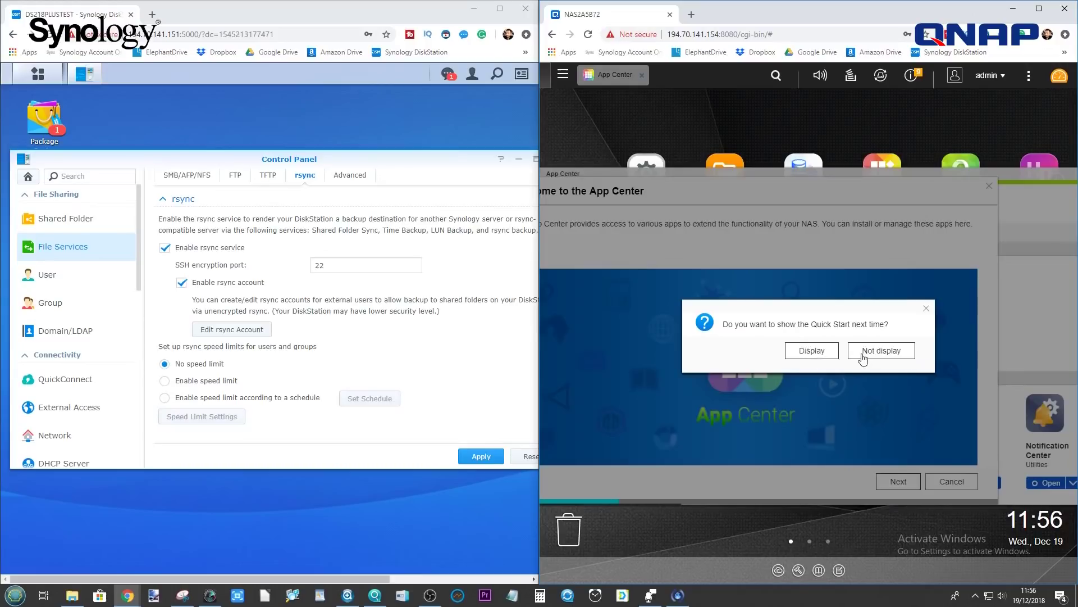
click(881, 351)
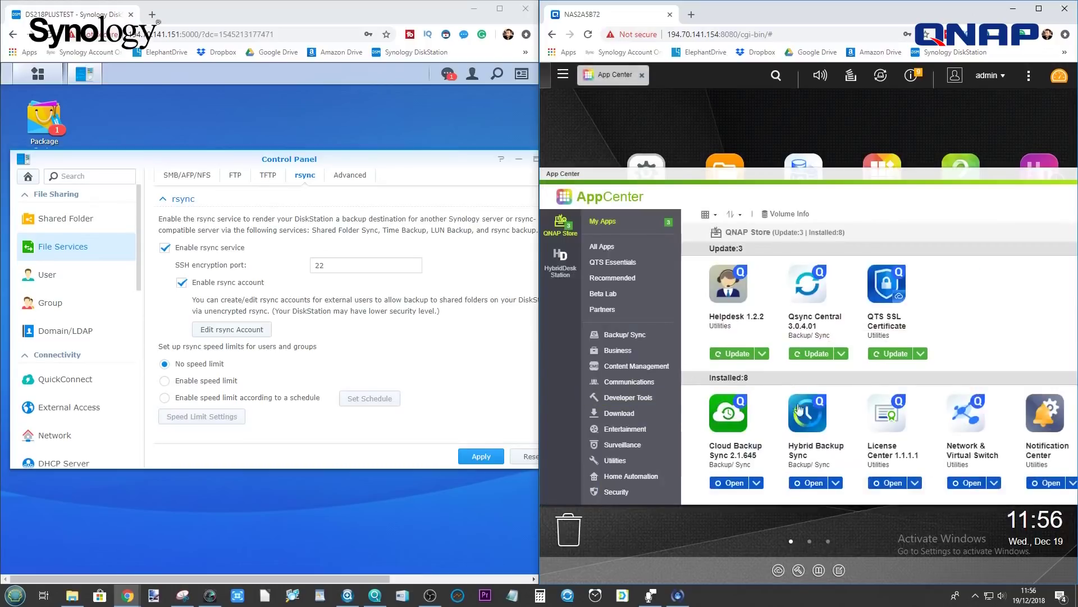
click(608, 339)
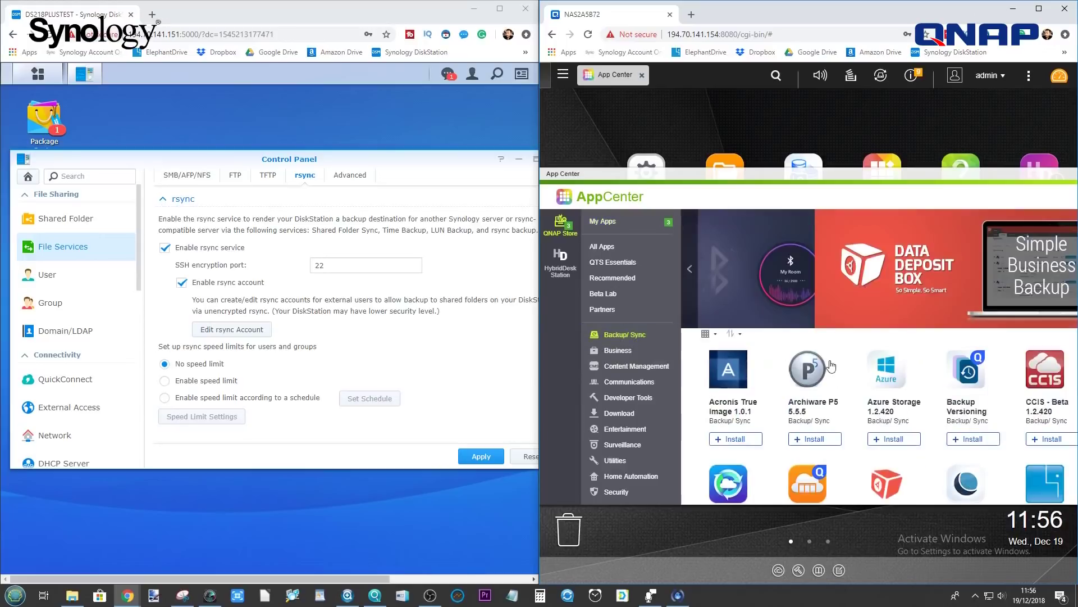
scroll(831, 368, down, 4)
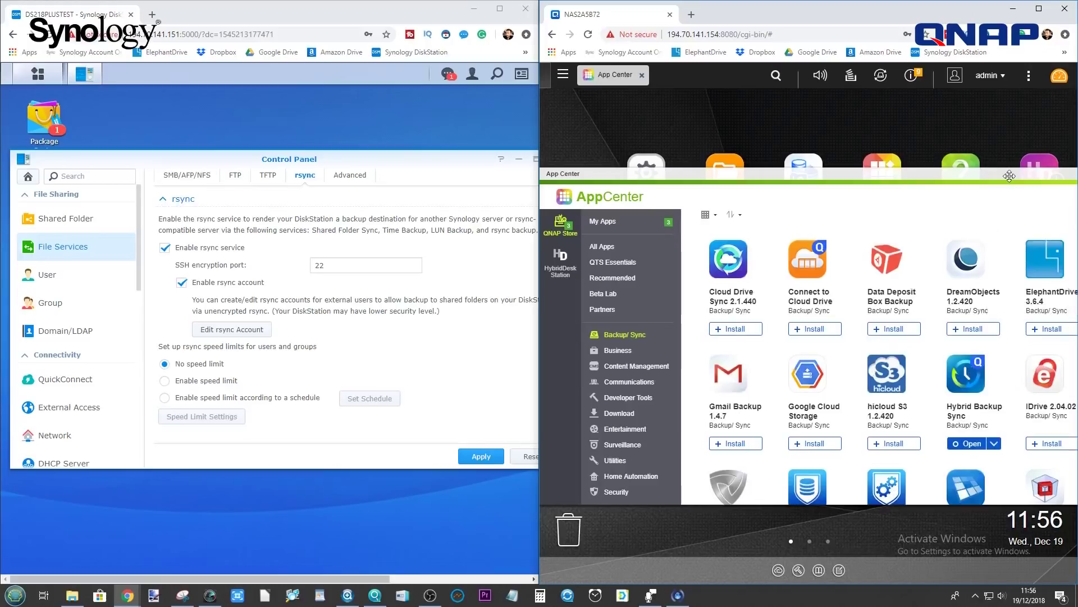
double_click(949, 174)
click(1035, 180)
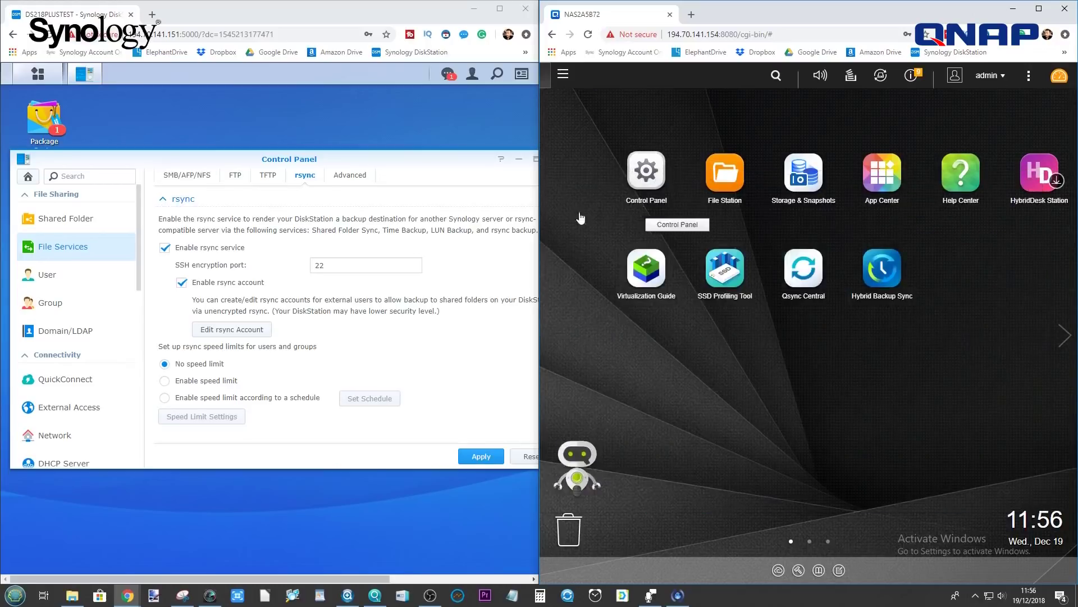
Close the Synology Control Panel and list installed packages in Package Center.
drag(471, 159, 444, 162)
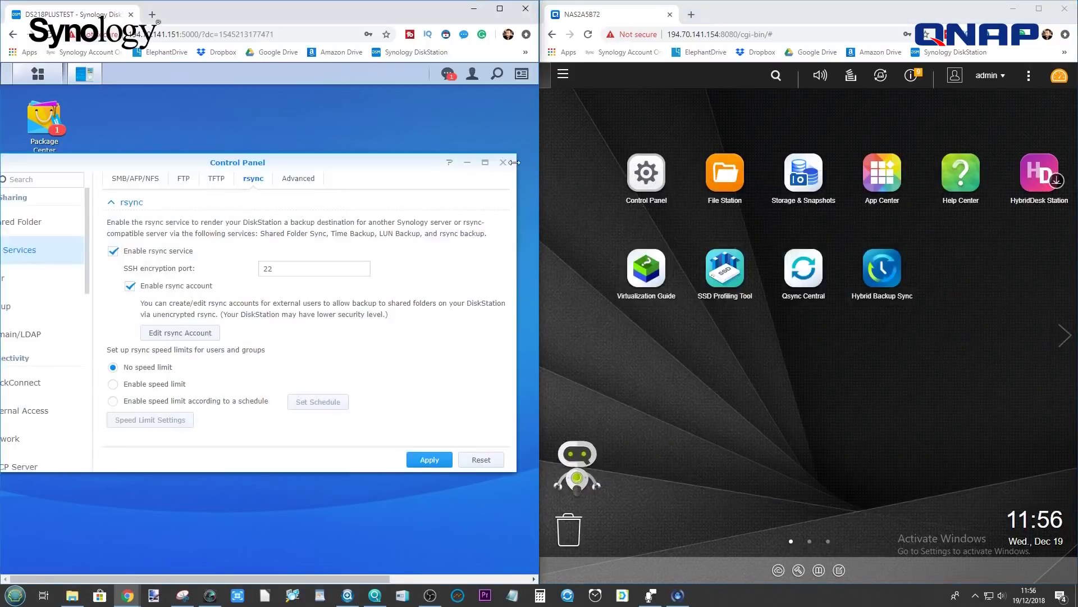
click(498, 161)
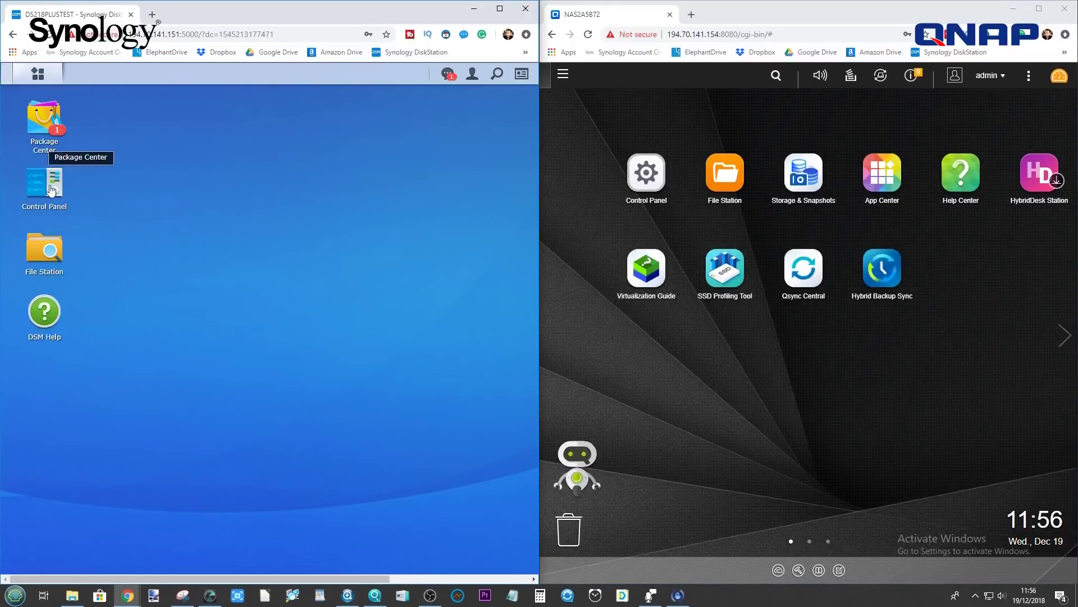
click(48, 121)
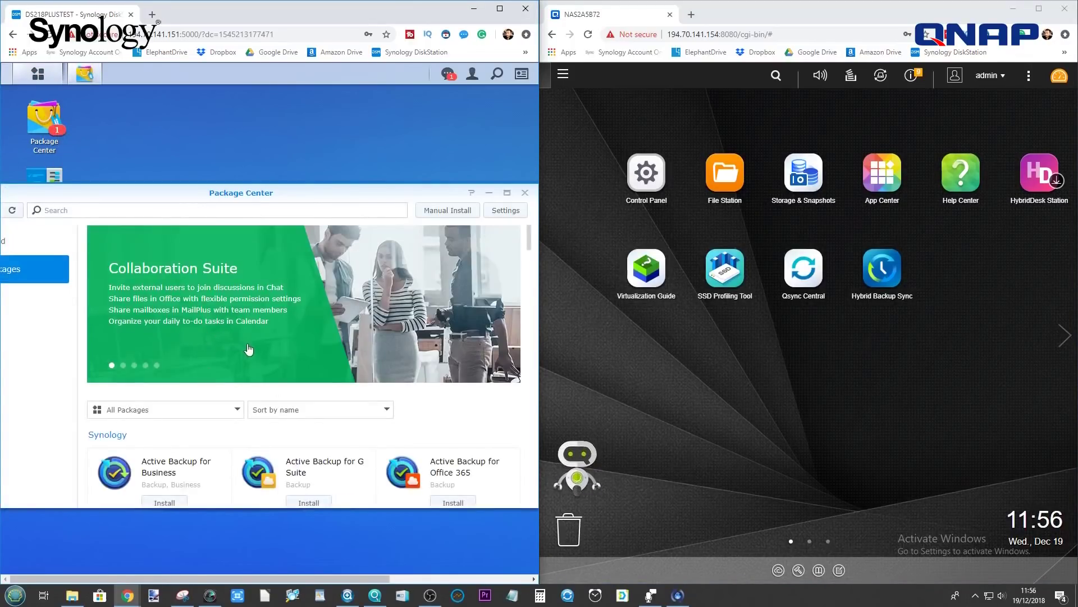
scroll(247, 349, down, 4)
click(3, 244)
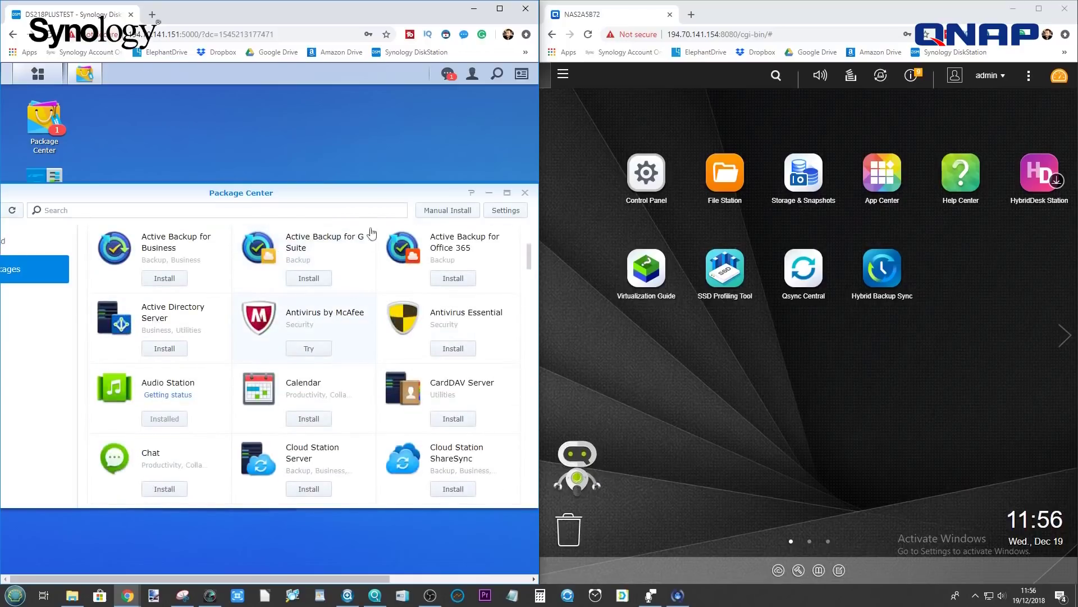
Check that Hyper Backup shows as running, then close Package Center.
drag(320, 193, 359, 192)
scroll(303, 368, down, 2)
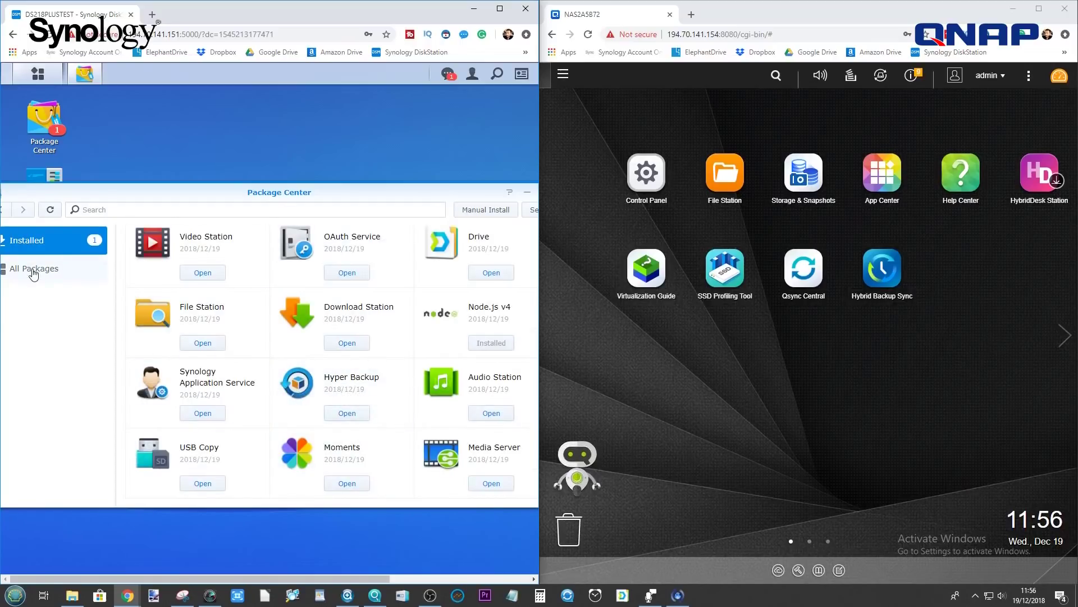
click(308, 375)
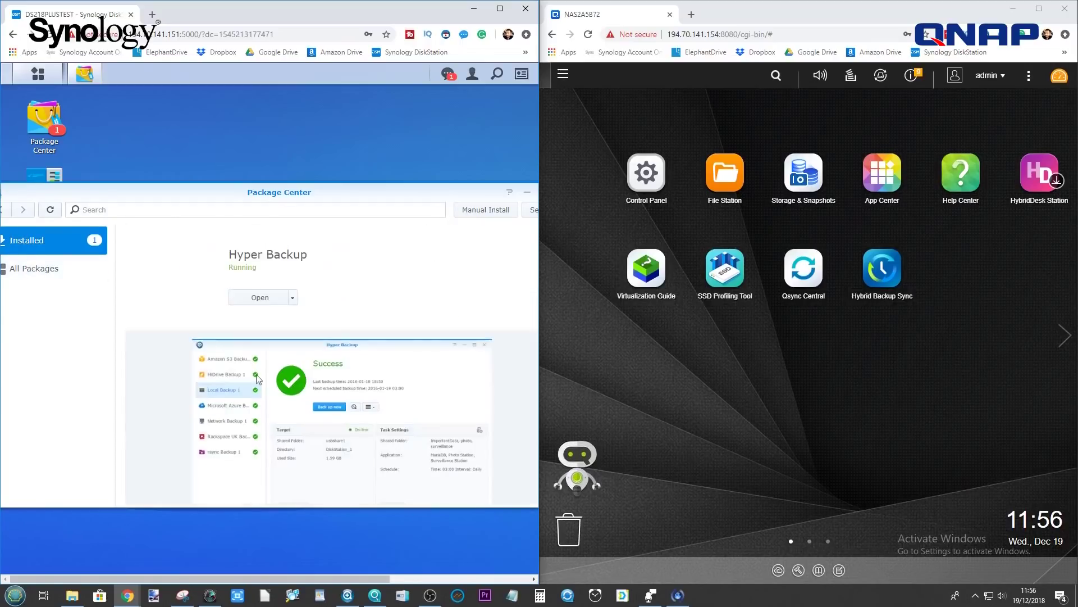
scroll(259, 348, down, 4)
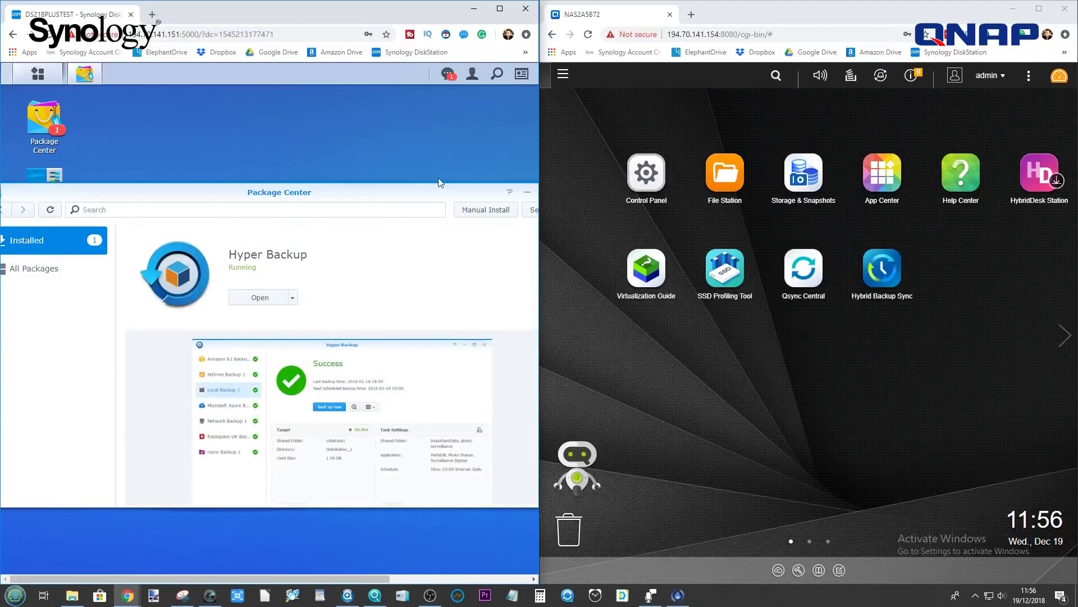
drag(447, 199, 412, 202)
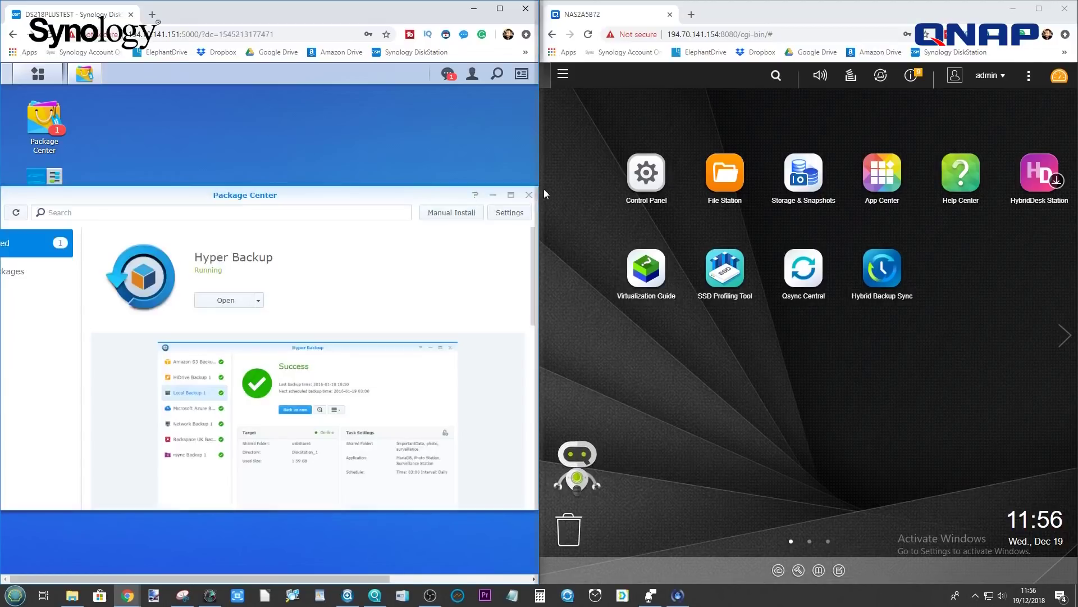
click(530, 195)
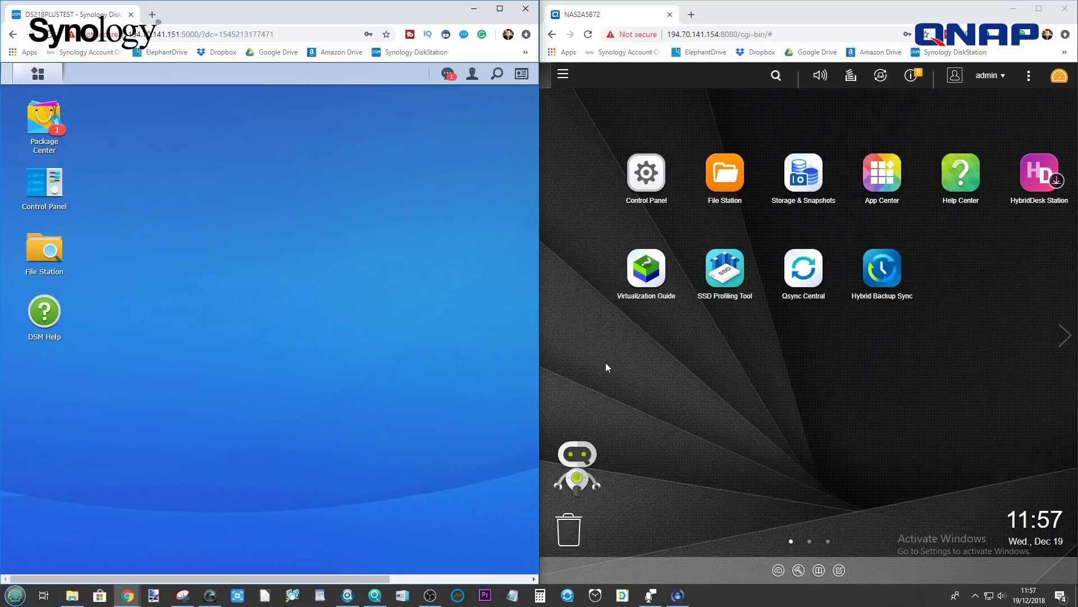
Open File Station on both NAS units, showing the Synology TEST FILES SYN share.
click(44, 250)
click(734, 184)
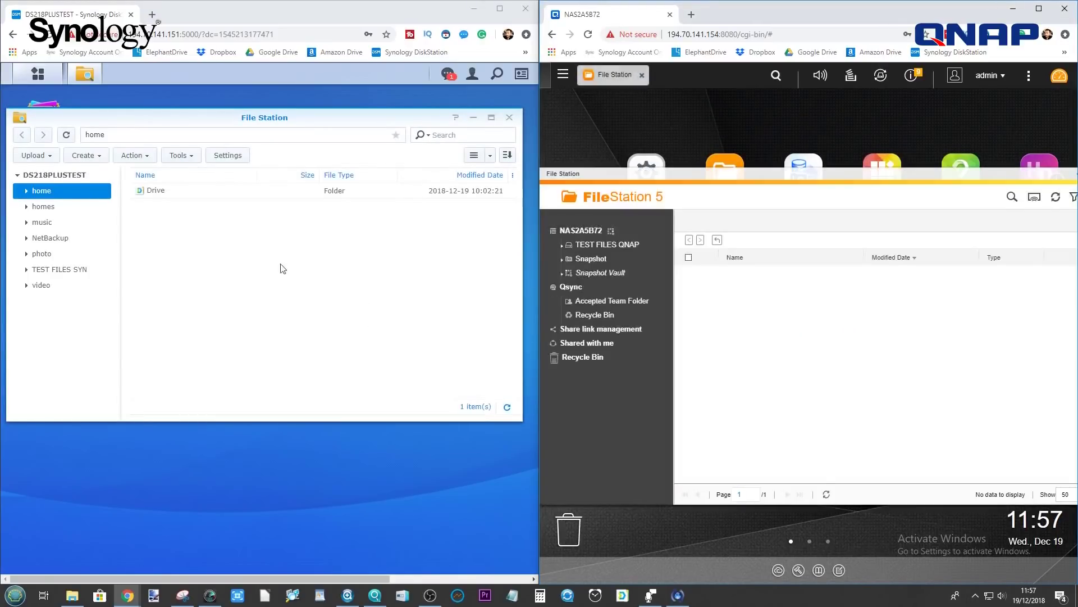
click(70, 270)
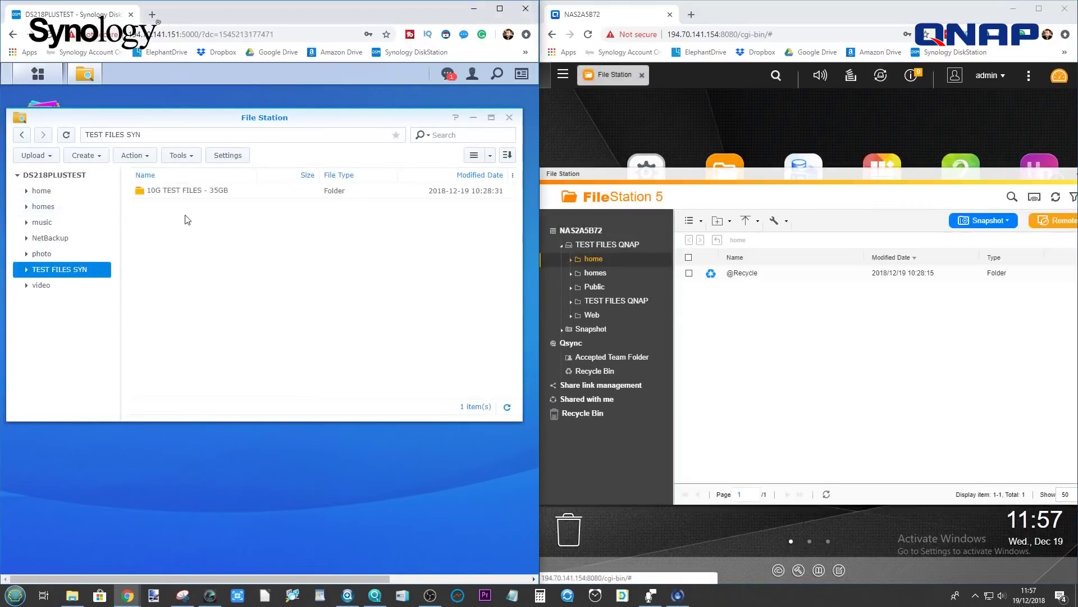
Delete the DS218PLUSTEST_1 folder from TEST FILES QNAP and close the Synology file browser.
click(618, 302)
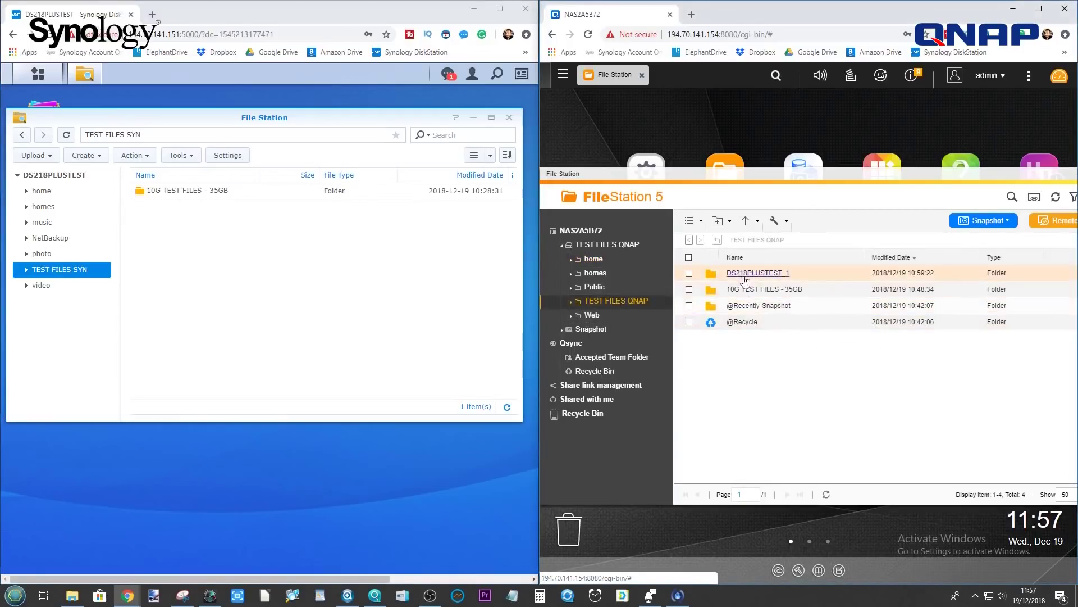
click(690, 273)
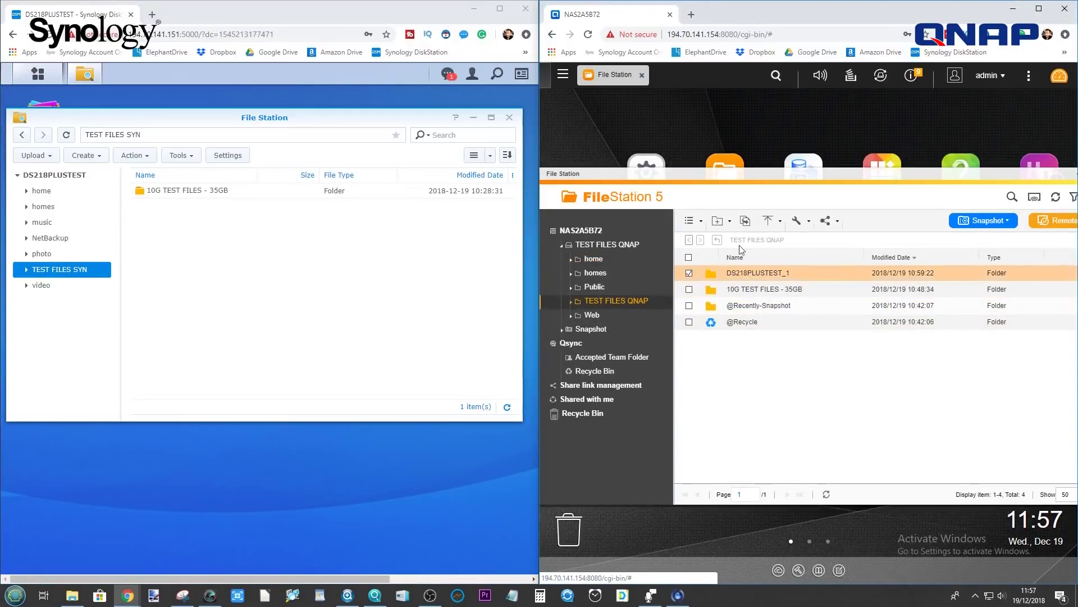
click(811, 224)
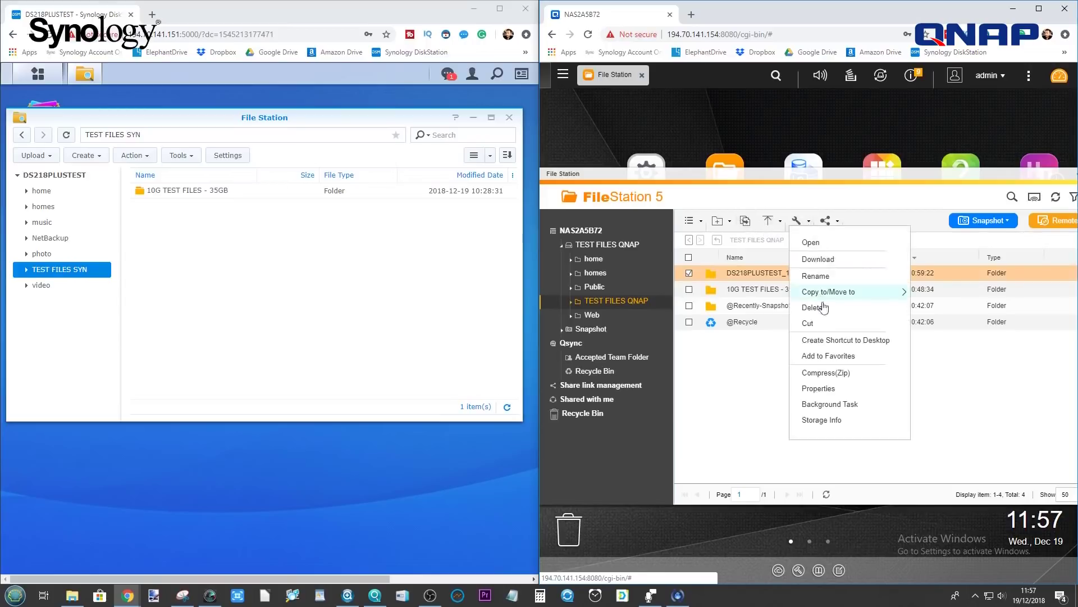
click(820, 317)
click(825, 384)
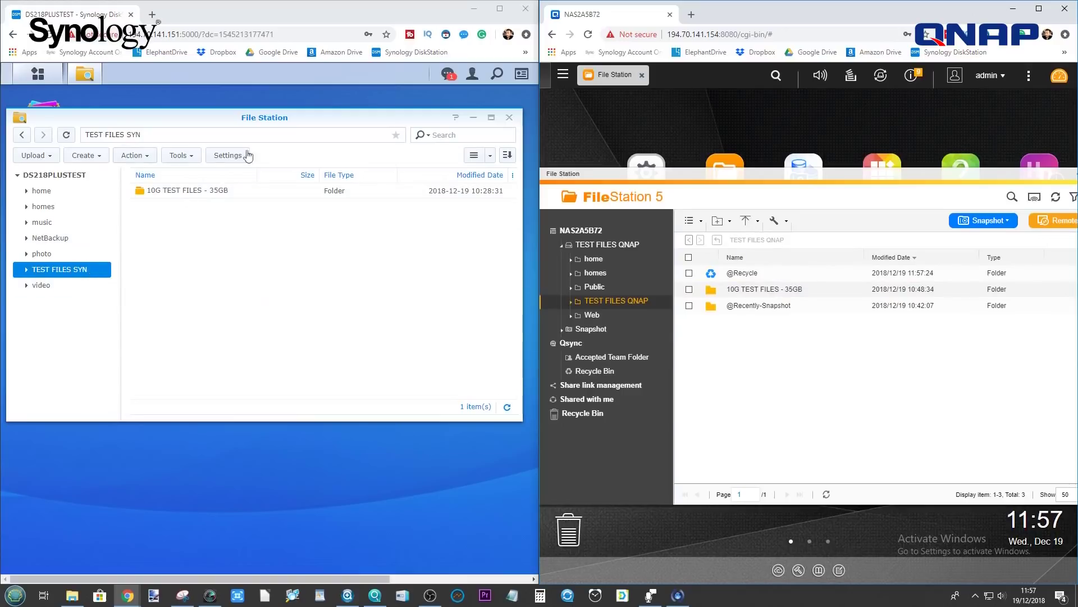
click(509, 117)
Close the QNAP File Station and bring up the Synology app list.
click(1060, 176)
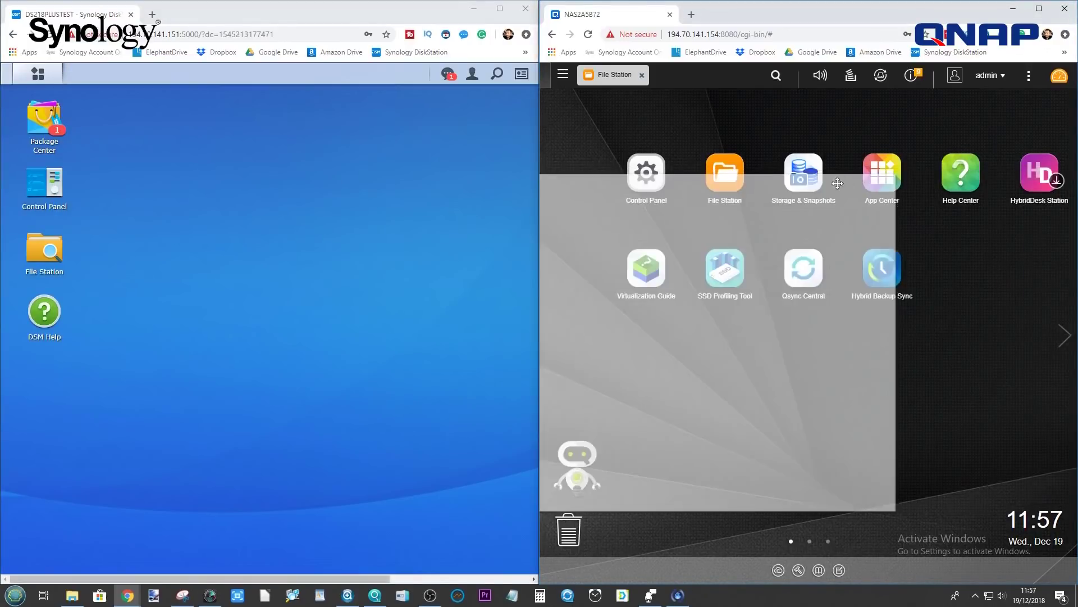
click(885, 181)
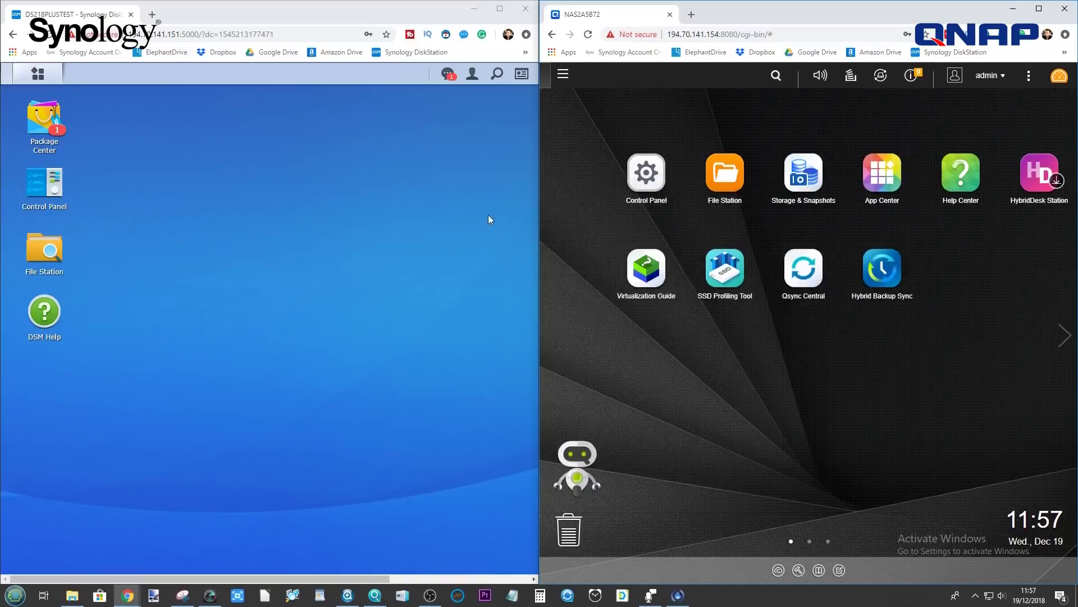
click(38, 74)
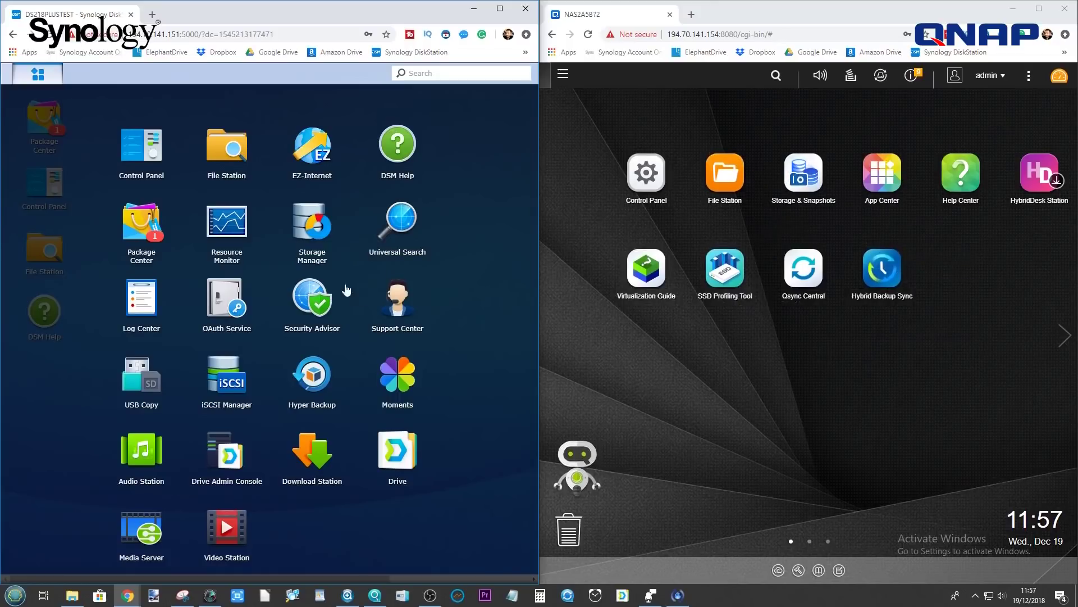
Search the maximized QNAP Control Panel for 'rsyn' to launch Hybrid Backup Sync's Rsync Server.
click(647, 173)
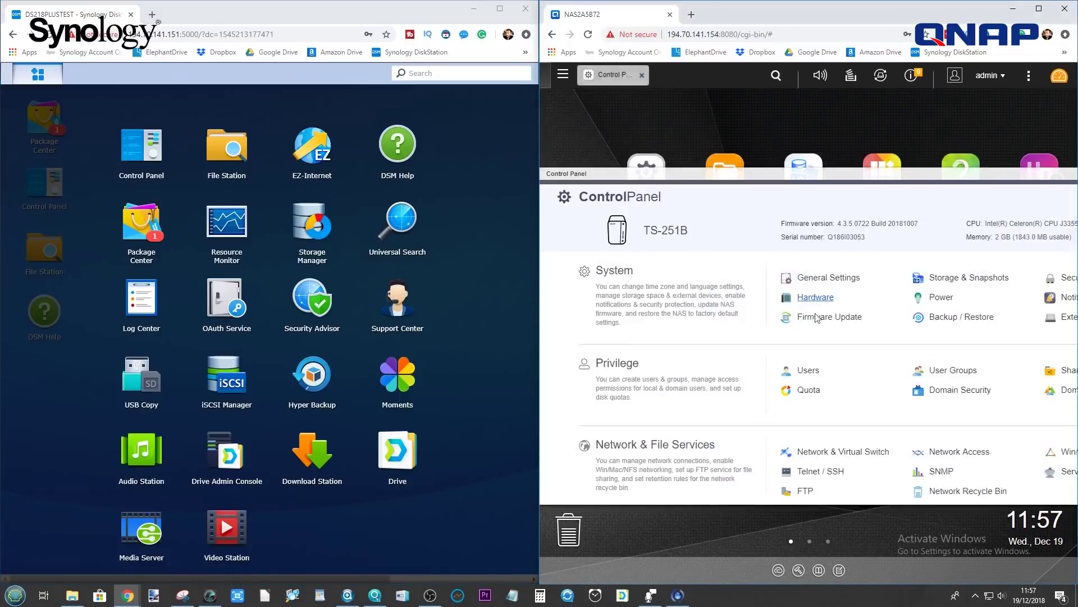
double_click(891, 176)
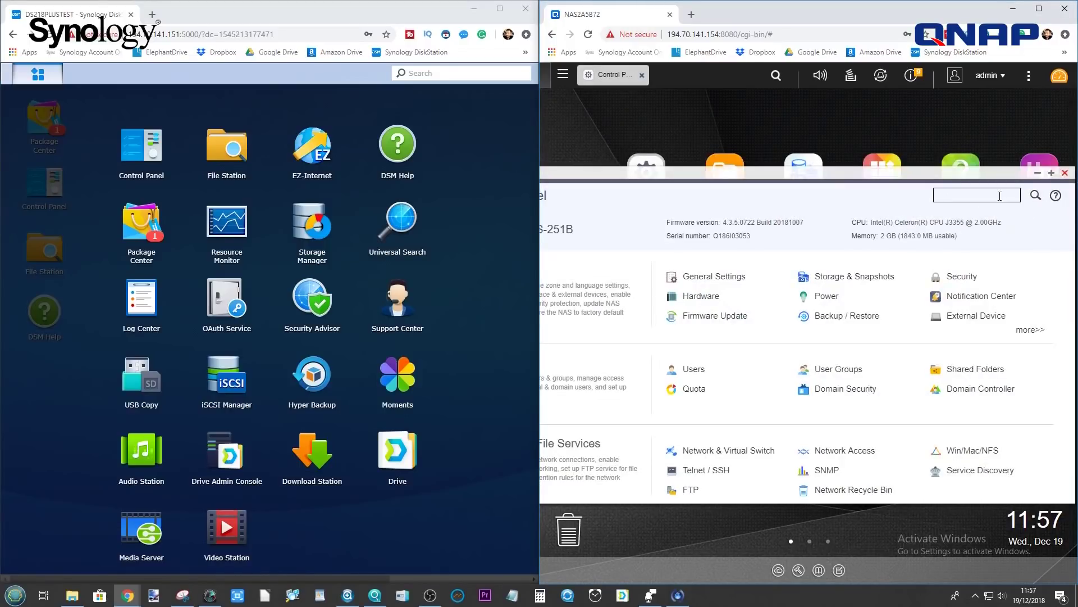
click(1000, 196)
text(rsyn)
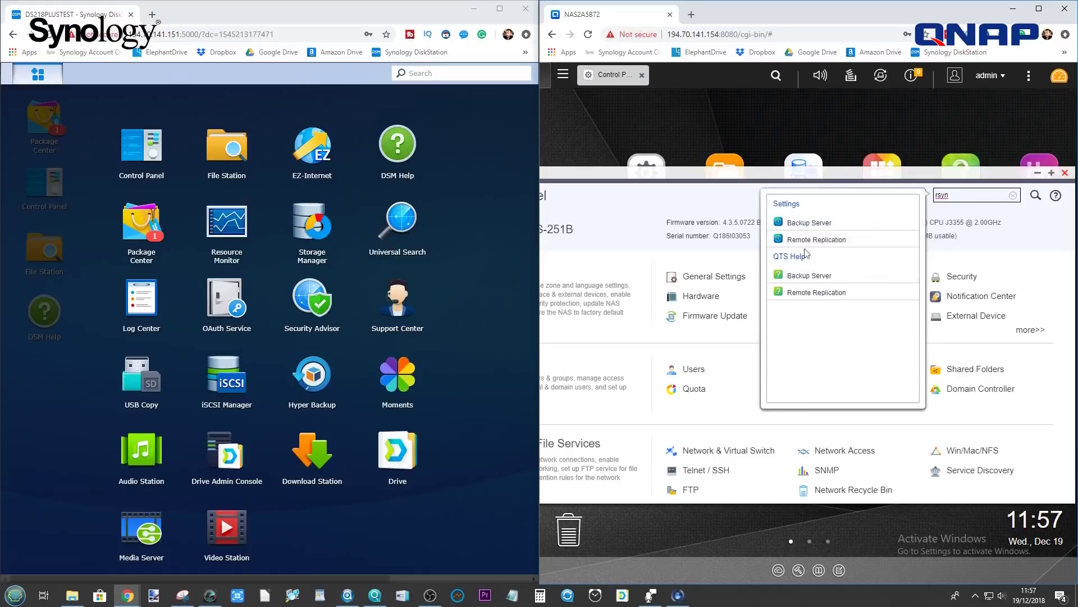
click(814, 225)
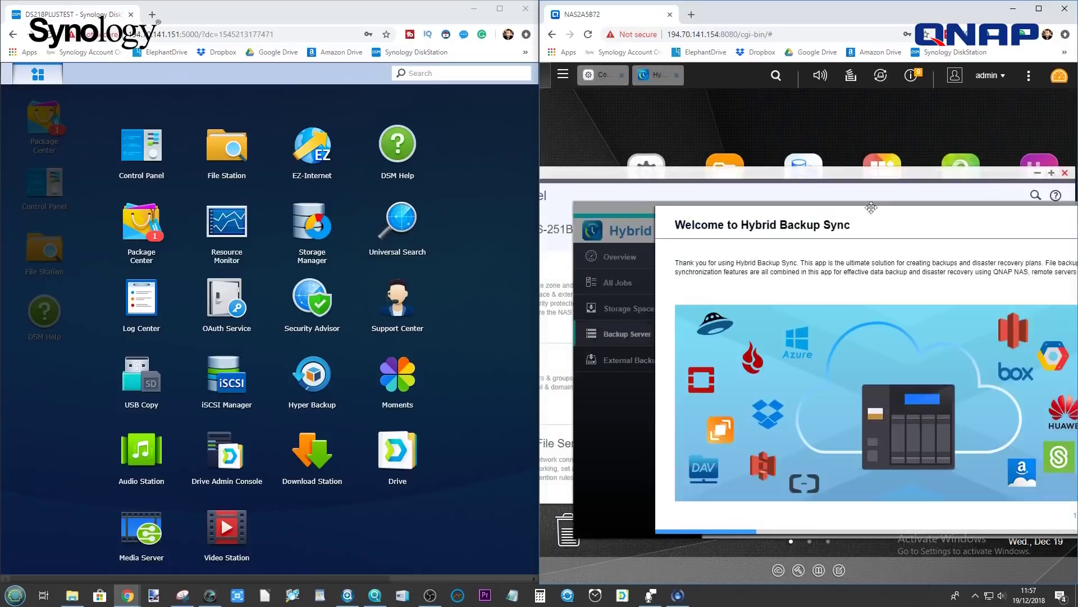
drag(796, 222, 705, 198)
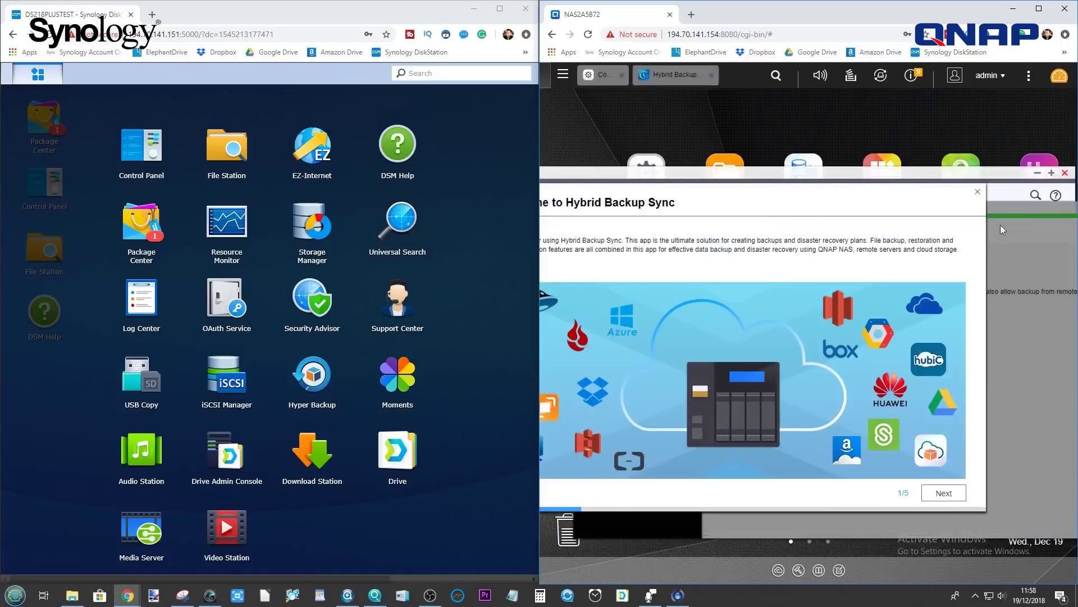
Dismiss the Hybrid Backup Sync welcome tour and go to Backup Server > Rsync Server.
click(978, 191)
click(768, 379)
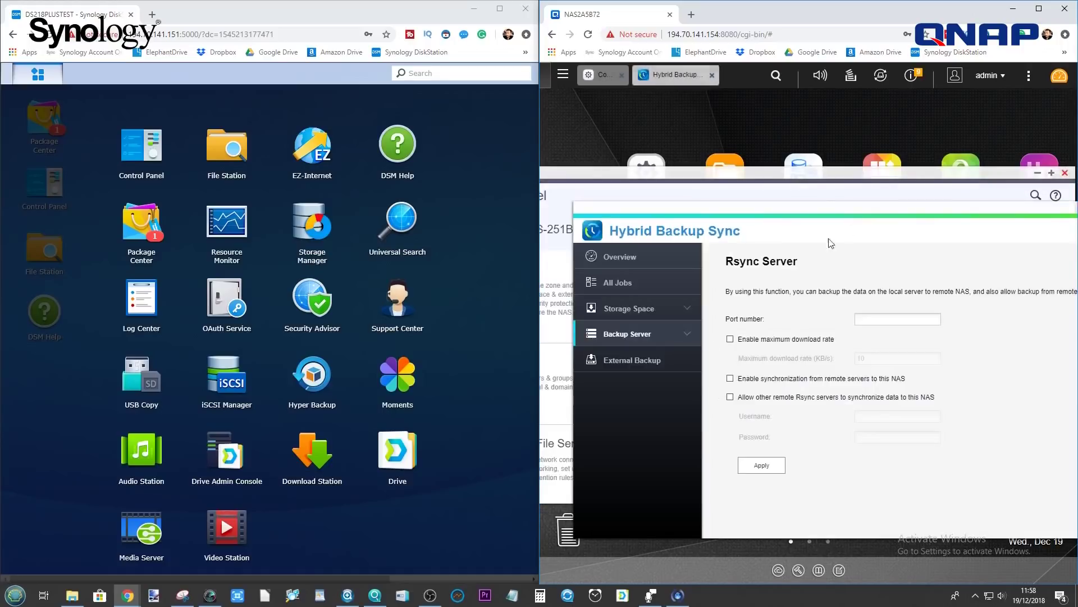
click(630, 334)
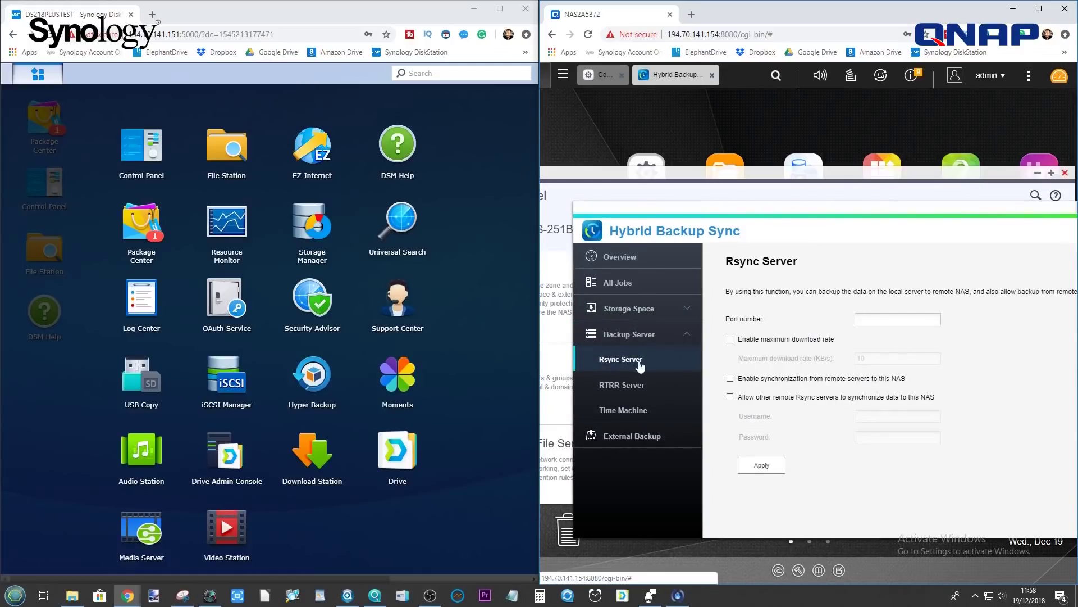
click(645, 366)
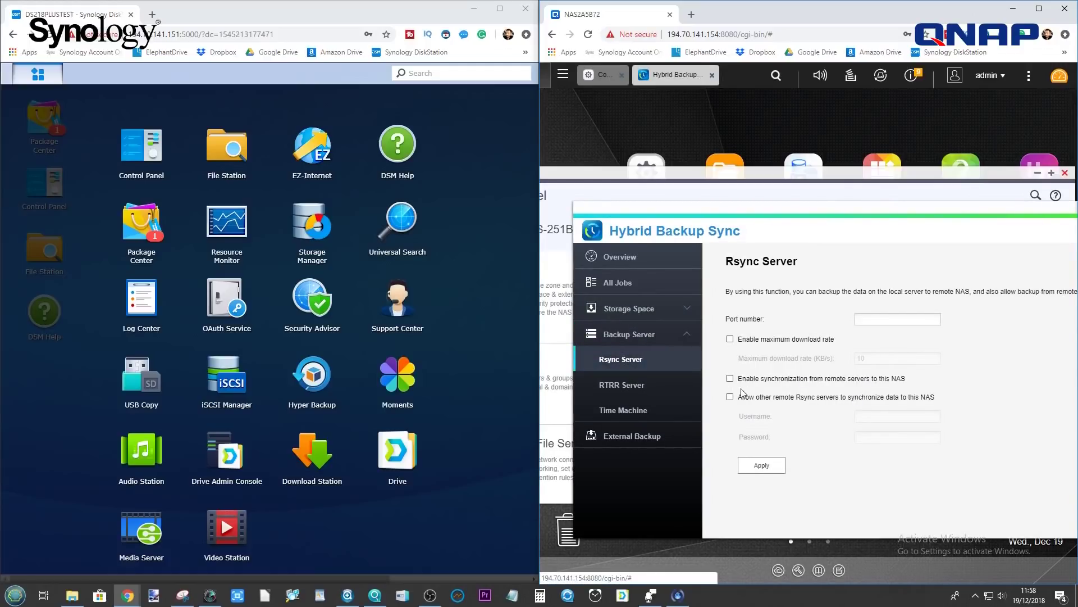
Allow remote rsync servers to sync to this NAS using username admin and a password, and apply.
click(730, 378)
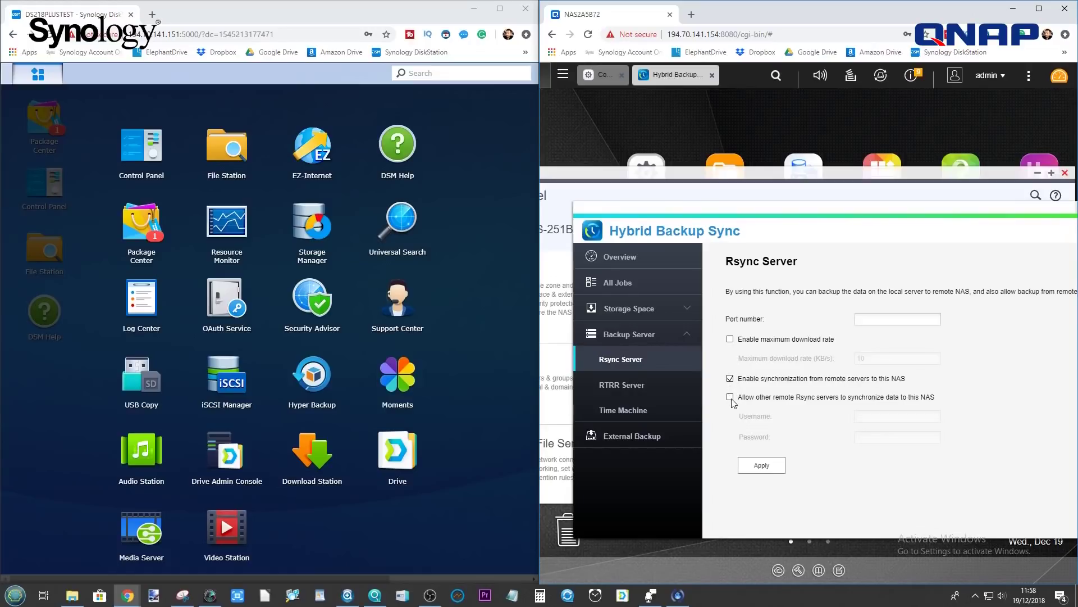
click(730, 397)
click(886, 414)
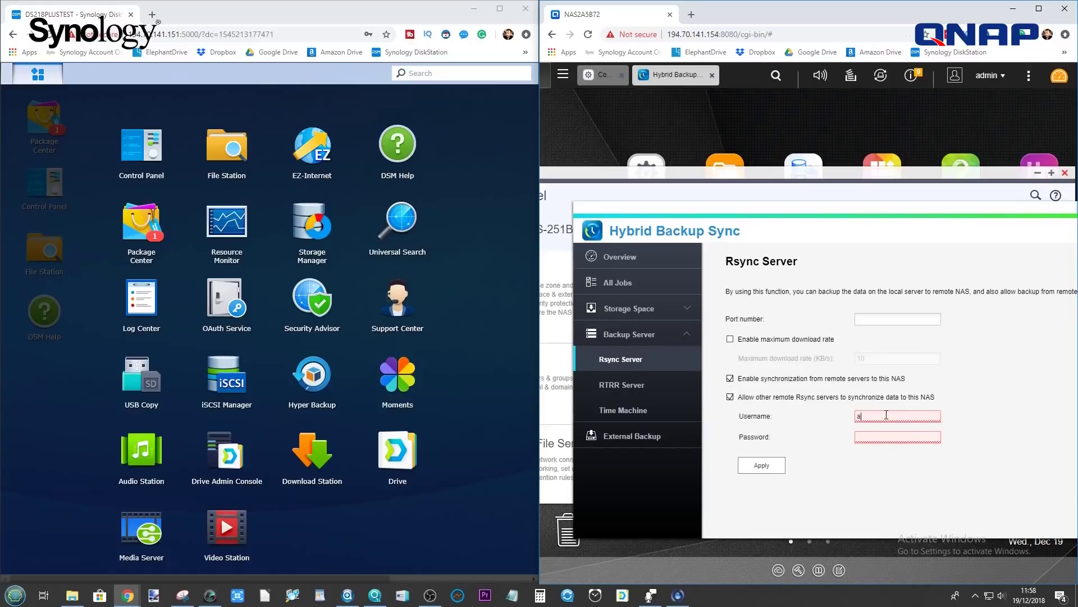
key(Tab)
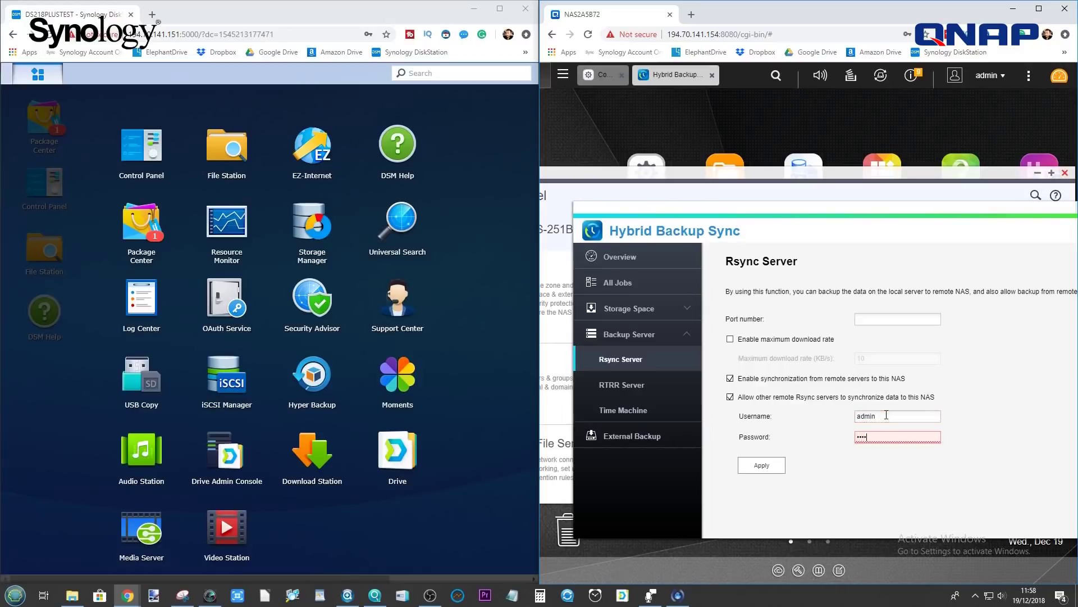
text(••••••••)
click(762, 466)
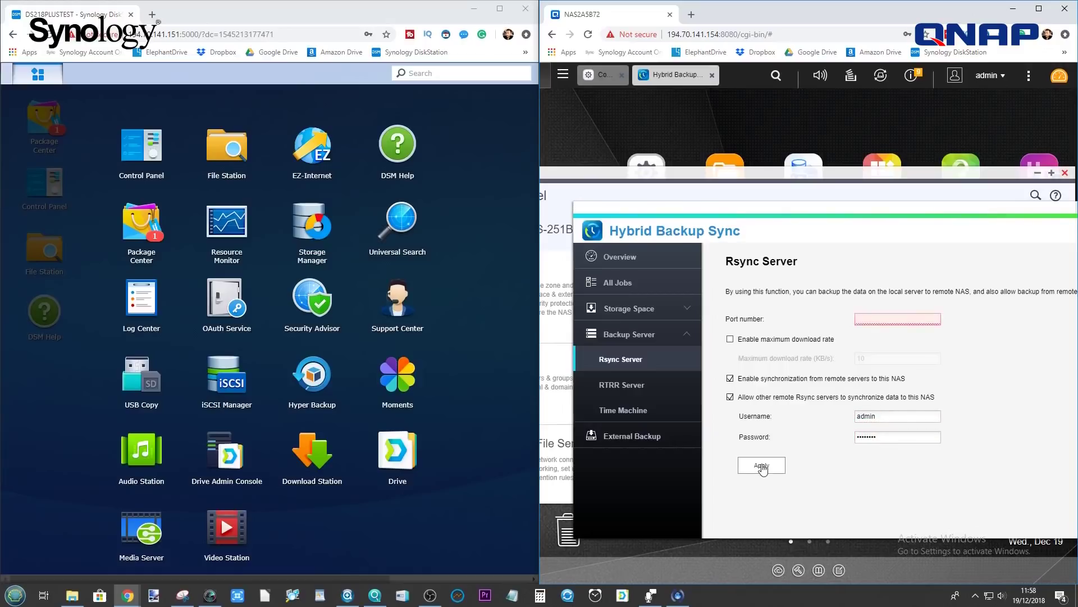
Close Hybrid Backup Sync.
click(879, 317)
drag(974, 243, 841, 246)
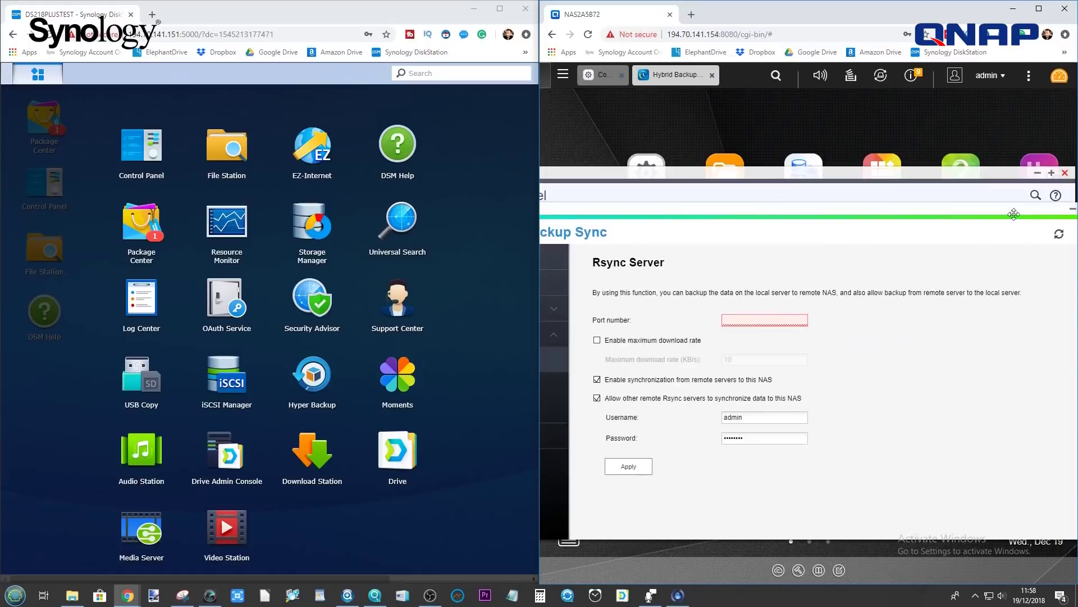
drag(1014, 214, 885, 214)
click(943, 214)
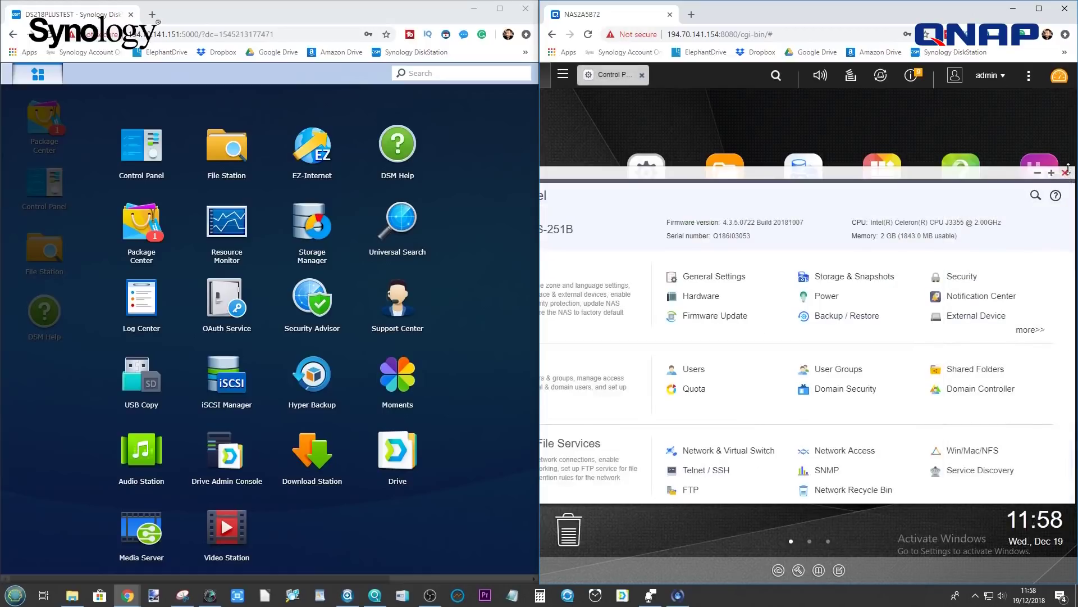
Launch Hyper Backup and start a task with rsync copy (single-version) as destination.
click(1065, 173)
click(333, 212)
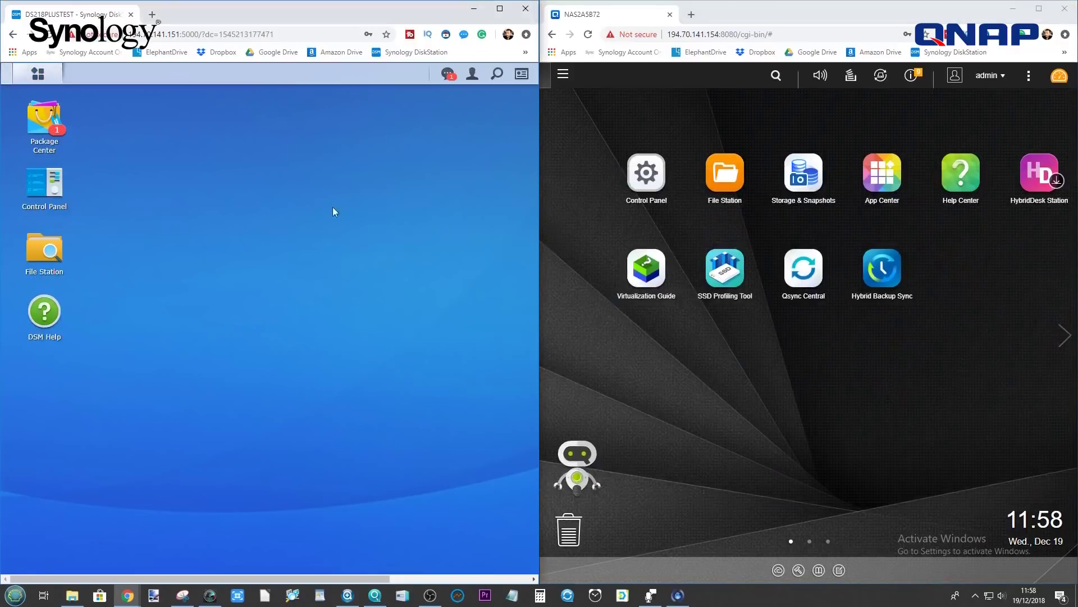
click(37, 74)
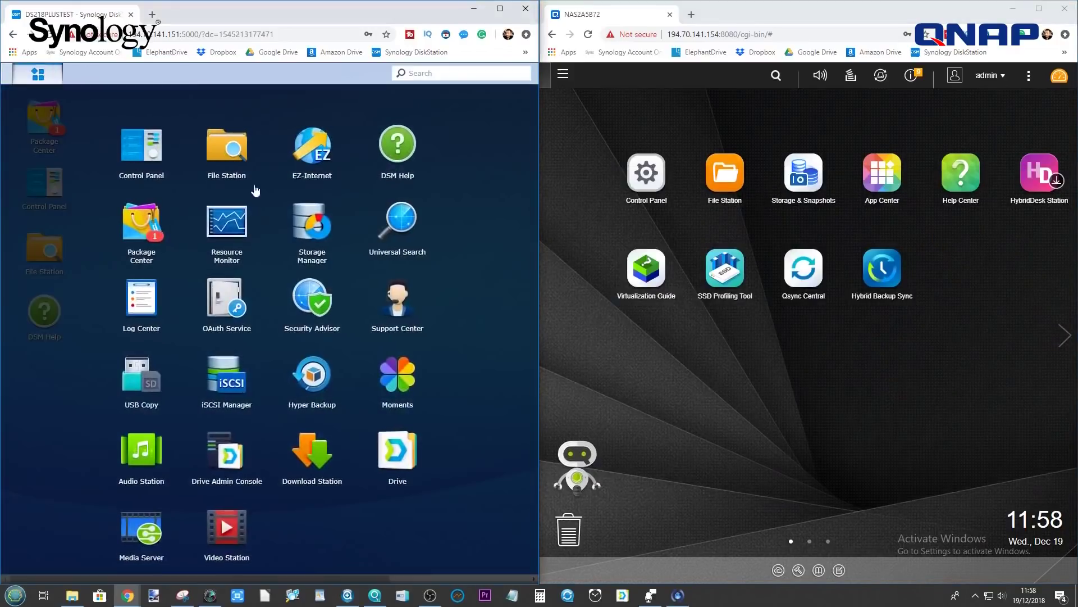
click(318, 380)
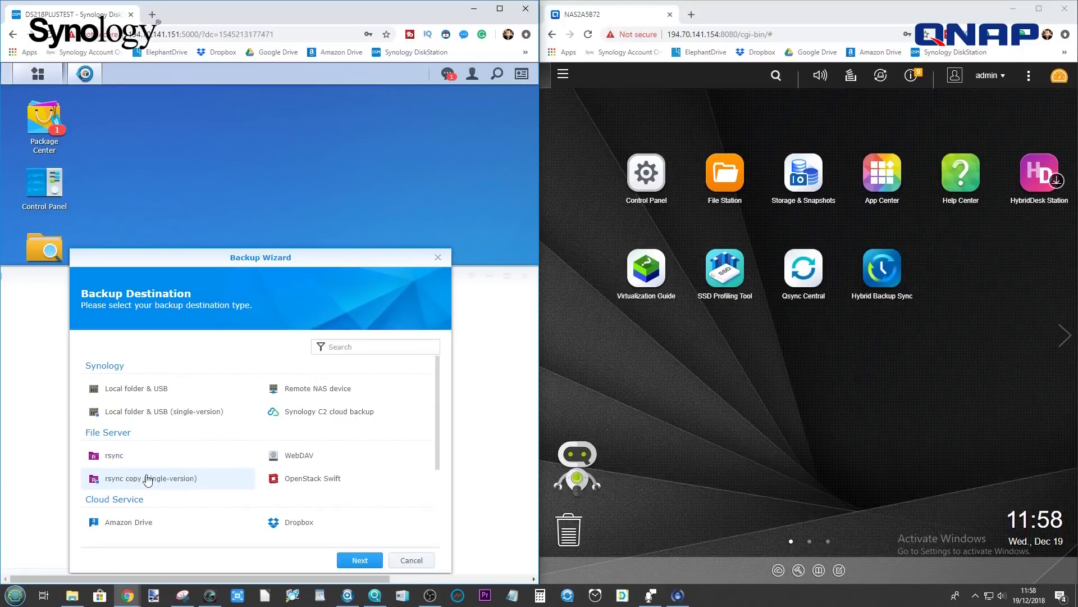
click(142, 480)
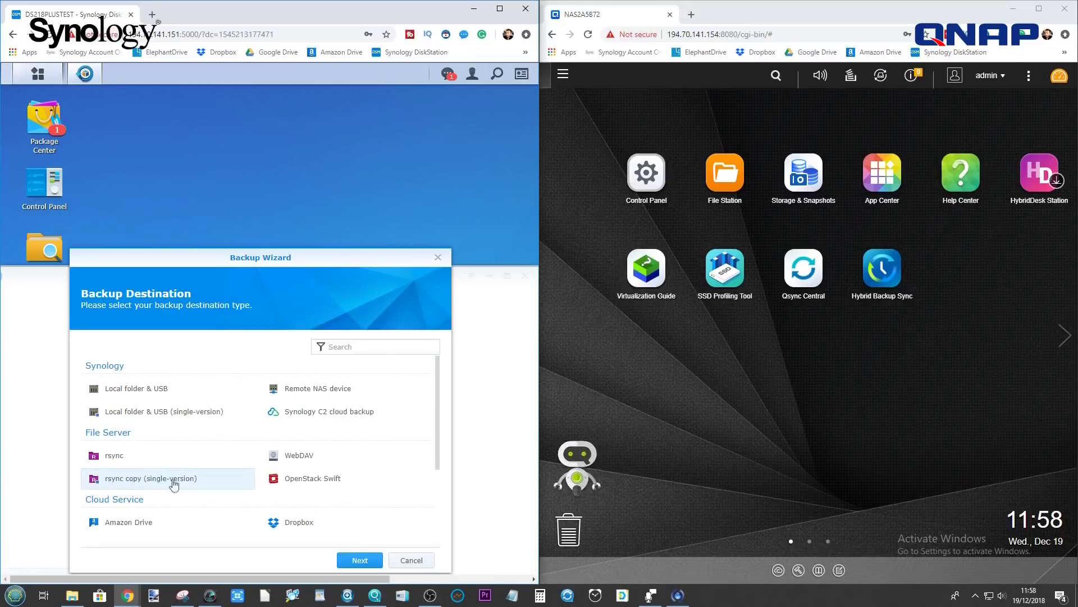
click(359, 560)
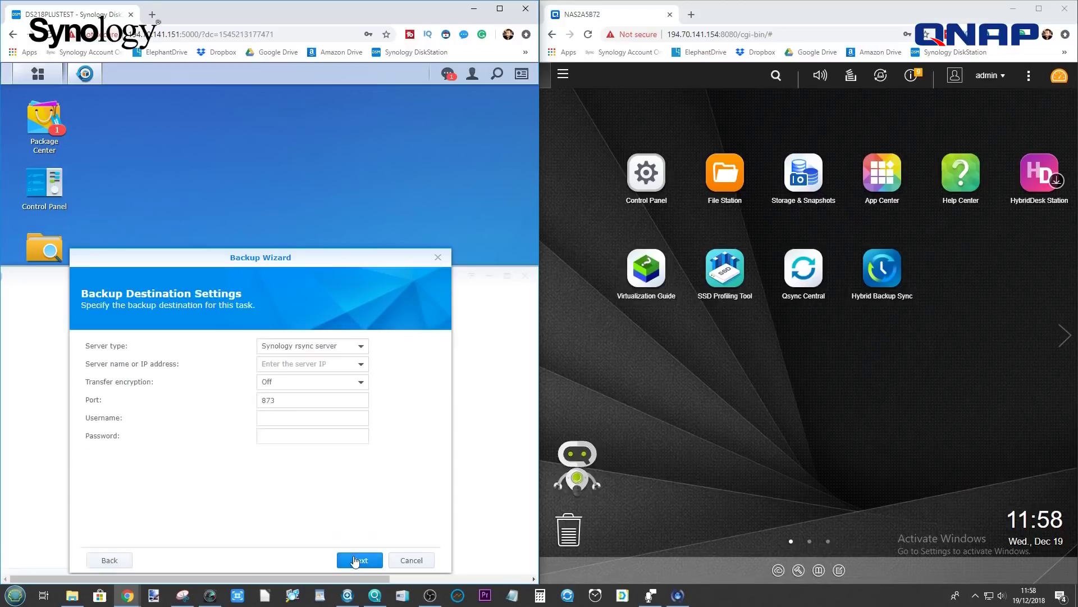
Set server type to rsync-compatible server and server name to the QNAP's 194.70.141.154, port 873.
click(298, 347)
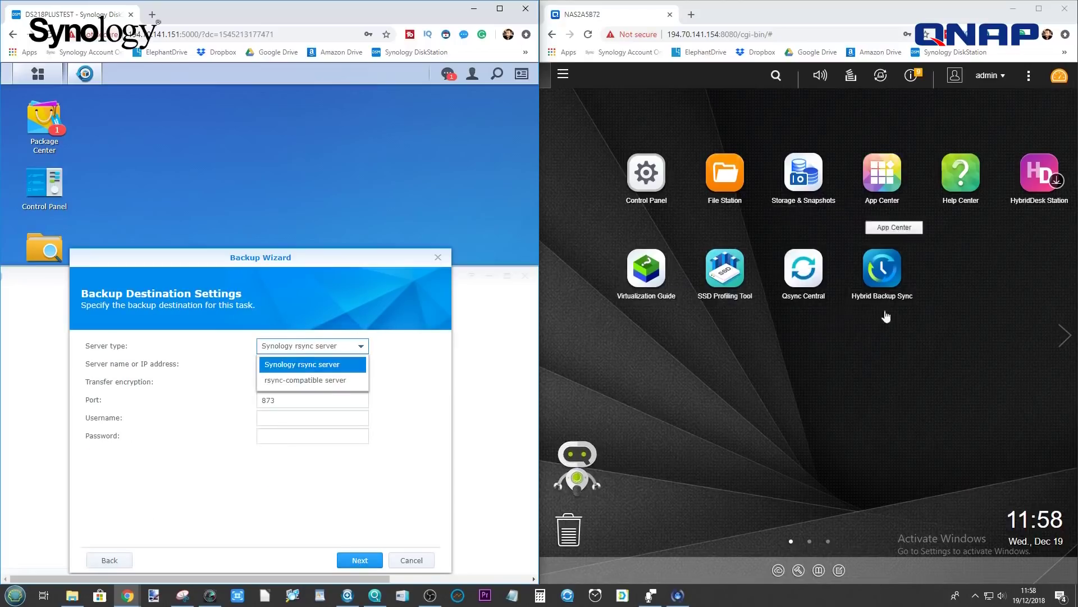
click(287, 381)
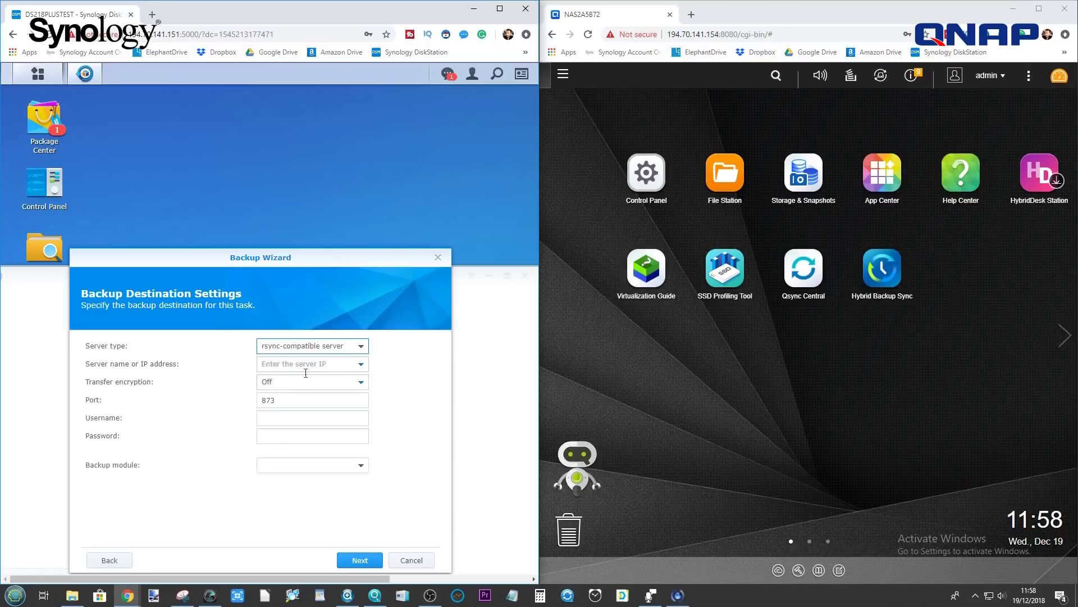
double_click(284, 399)
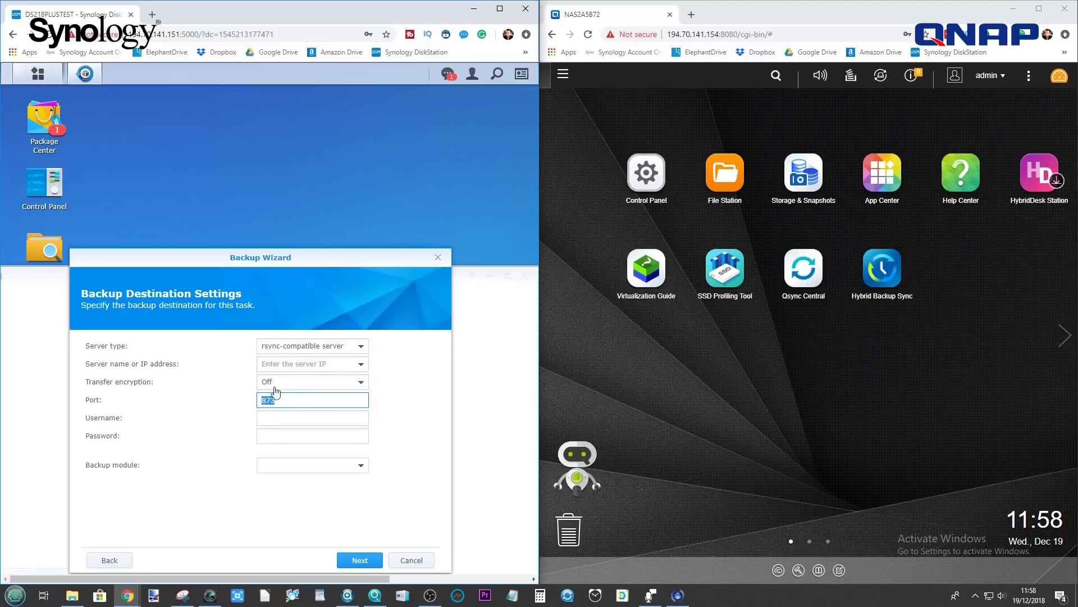
click(698, 34)
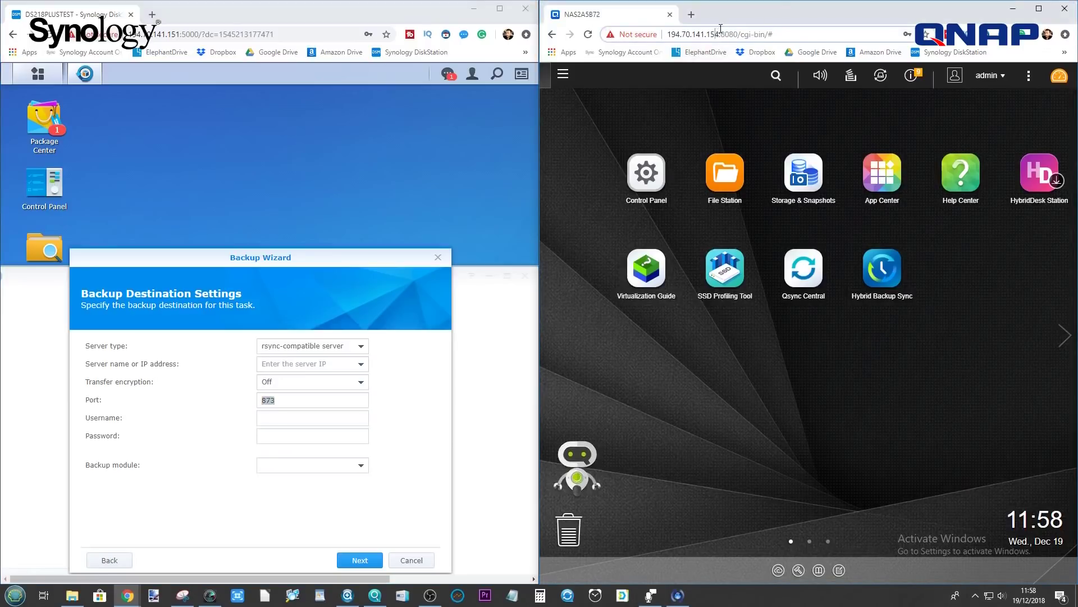
drag(718, 33, 672, 34)
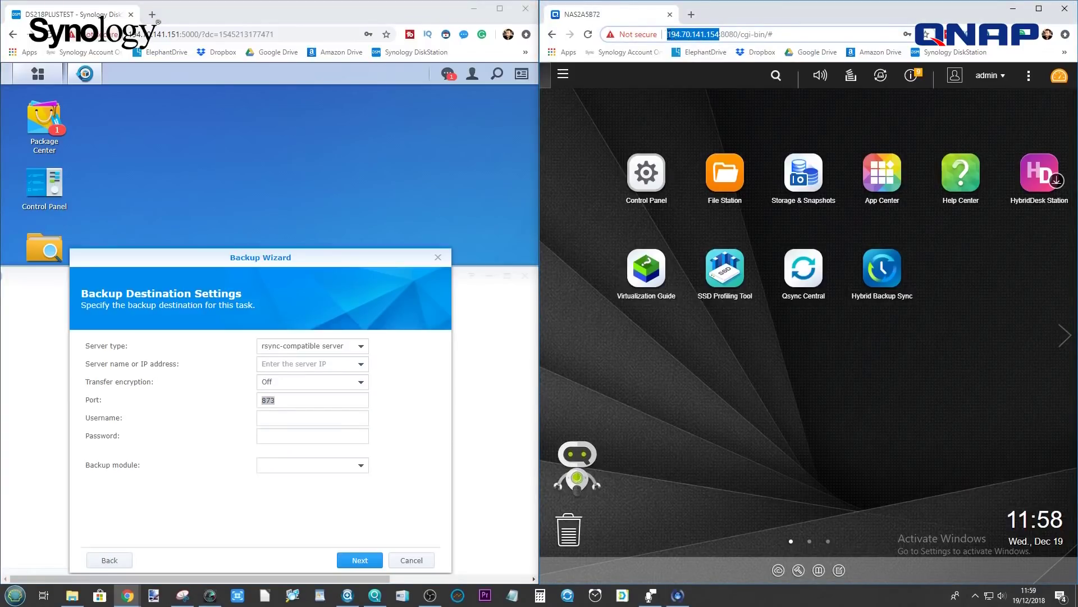
click(284, 364)
text(http://194.70.141.154)
drag(256, 365, 308, 364)
key(BackSpace)
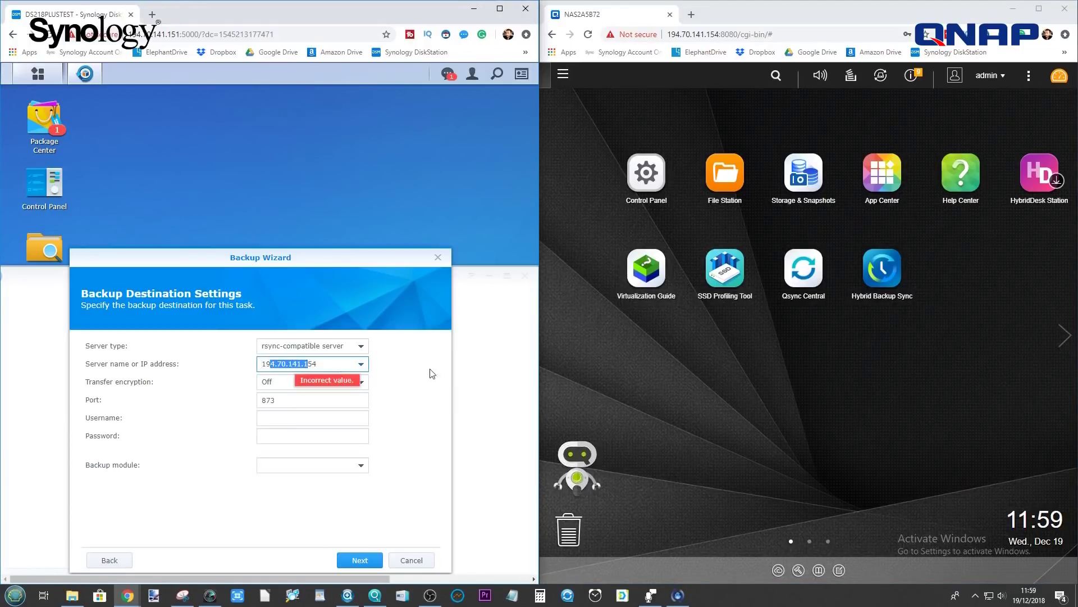
click(432, 373)
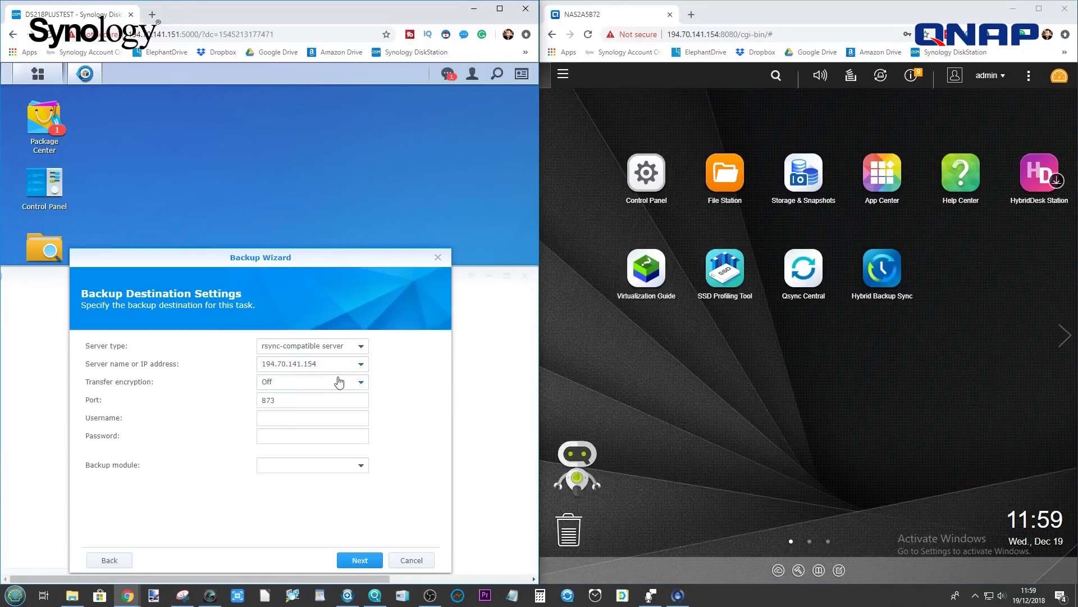
Enter the QNAP rsync username and password and choose TEST FILES QNAP as backup module.
click(293, 417)
key(Tab)
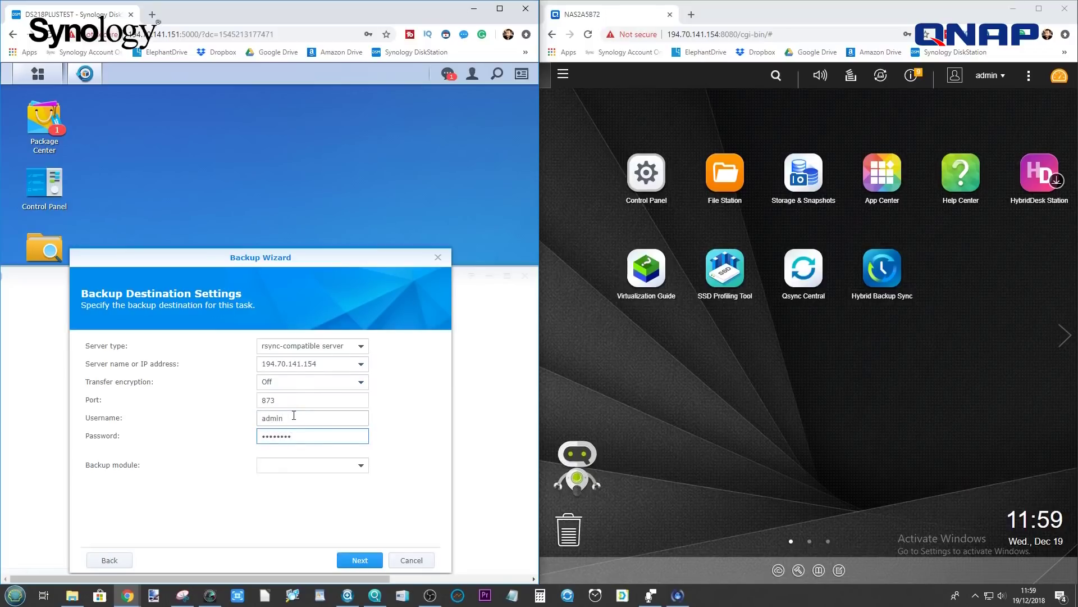
click(409, 399)
click(364, 467)
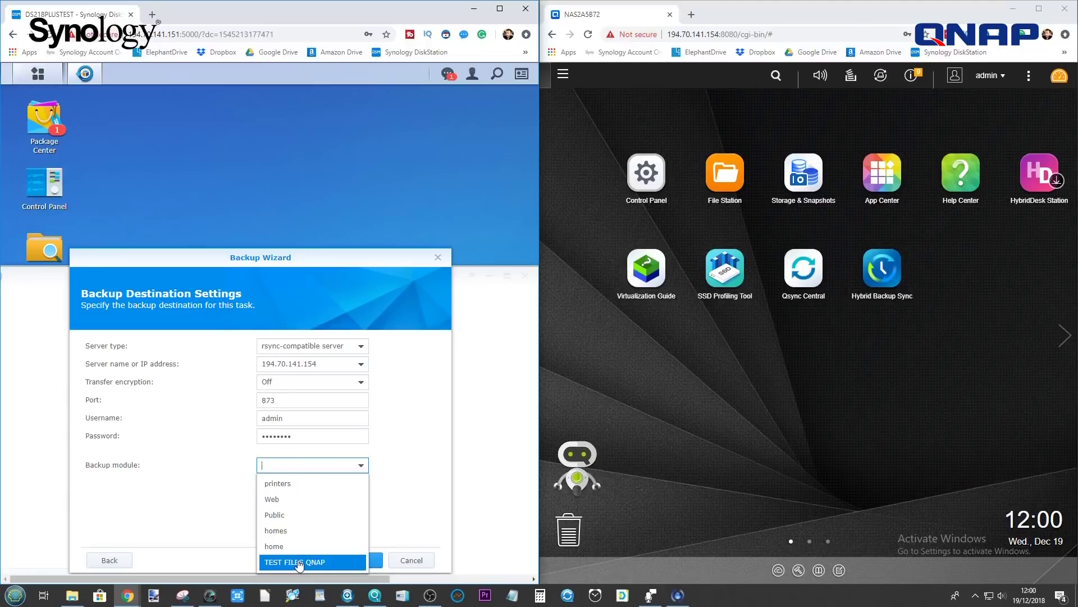
click(300, 562)
click(362, 560)
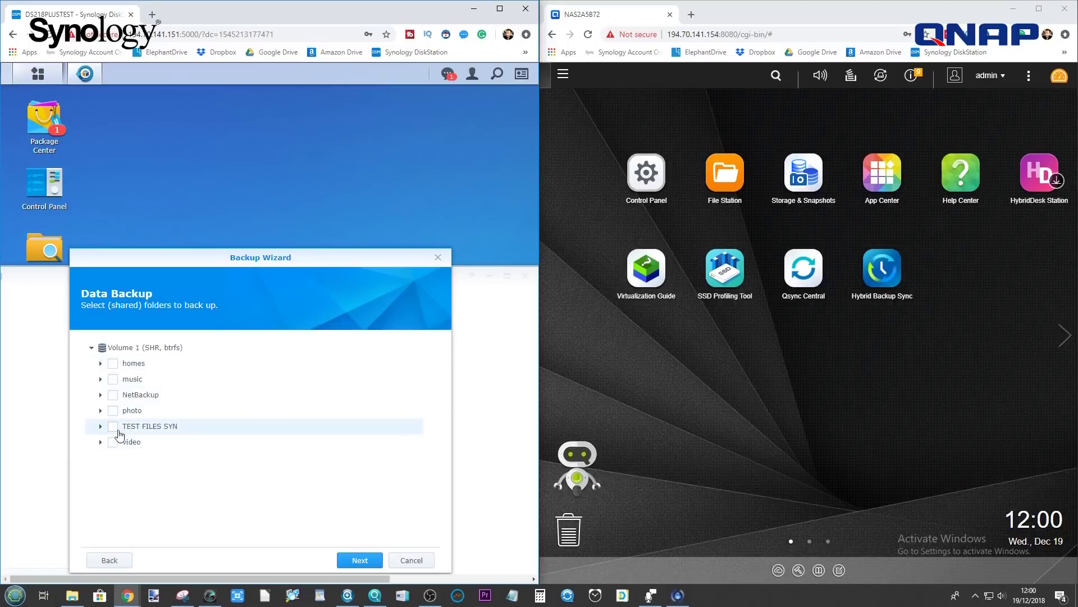
Tick TEST FILES SYN for data backup and skip Application Backup with no apps selected.
click(112, 427)
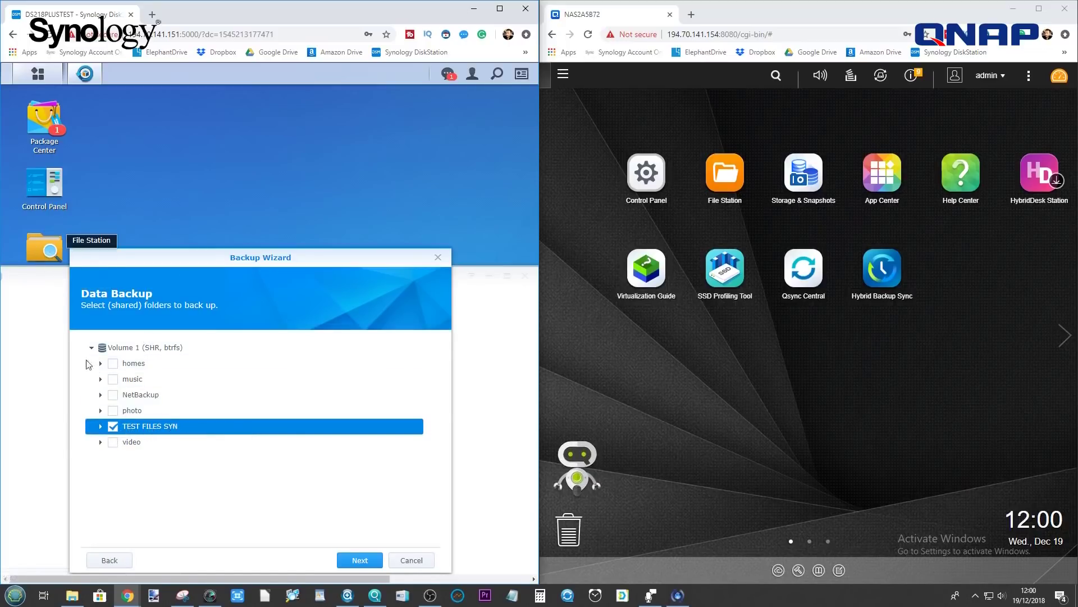
click(370, 558)
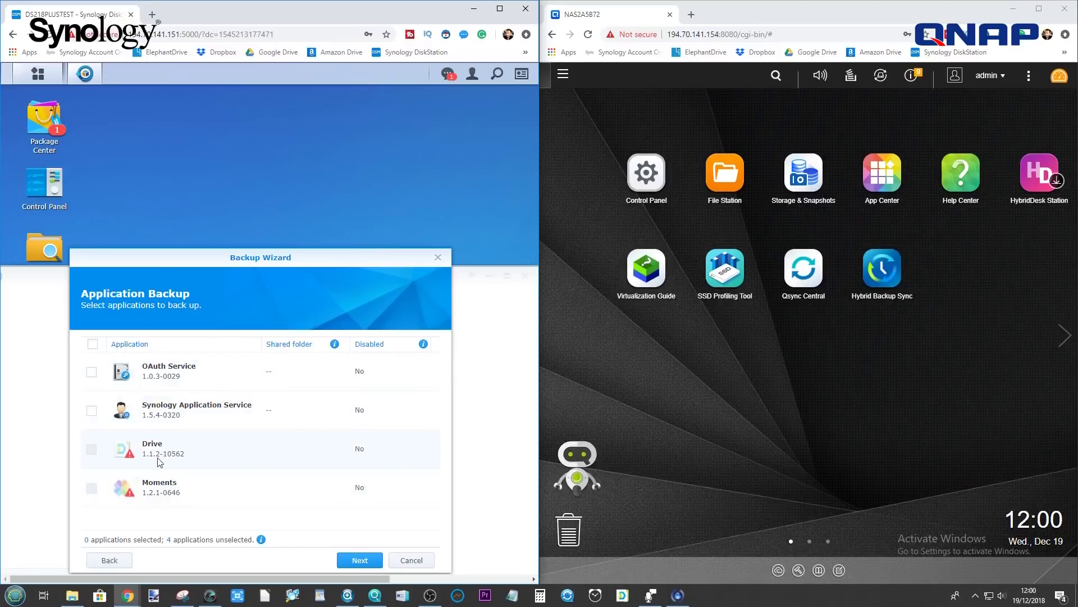
click(369, 558)
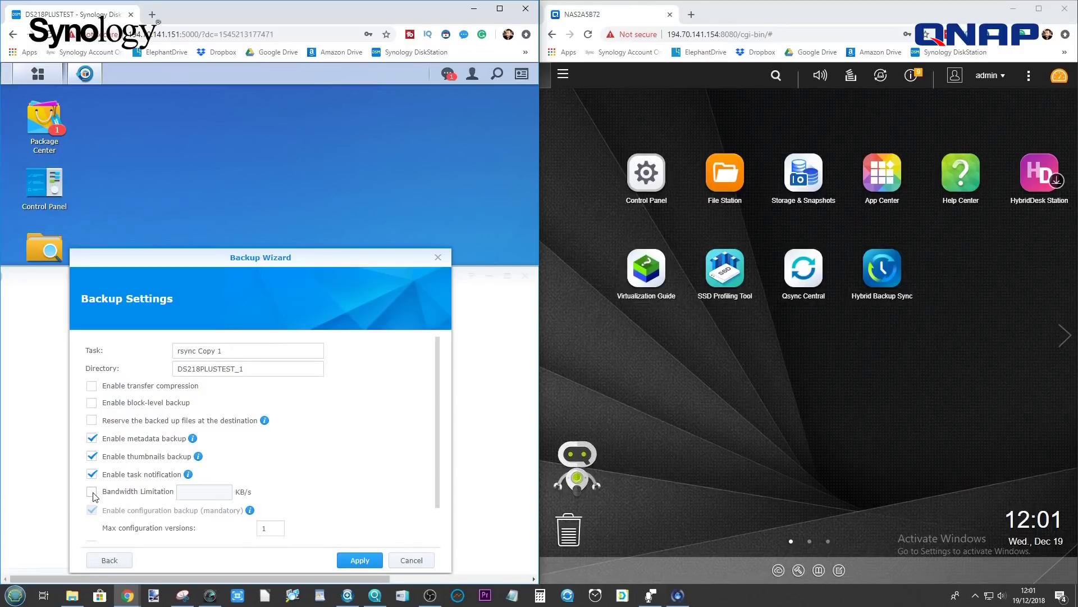
Review rsync Copy 1 settings (directory DS218PLUSTEST_1, daily 03:00 schedule) and apply them.
scroll(209, 482, down, 1)
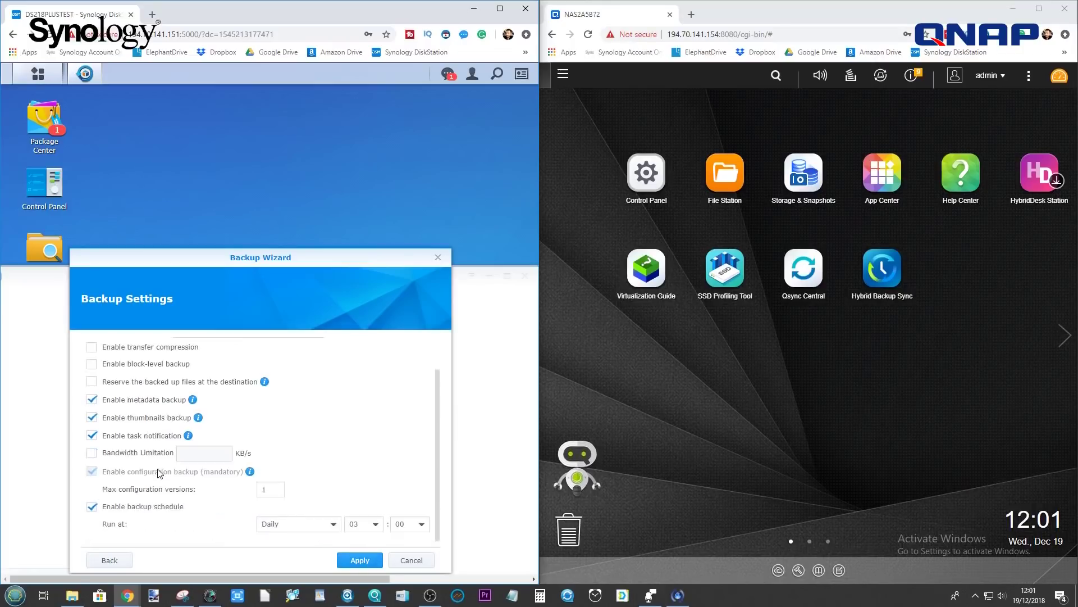
scroll(162, 466, up, 2)
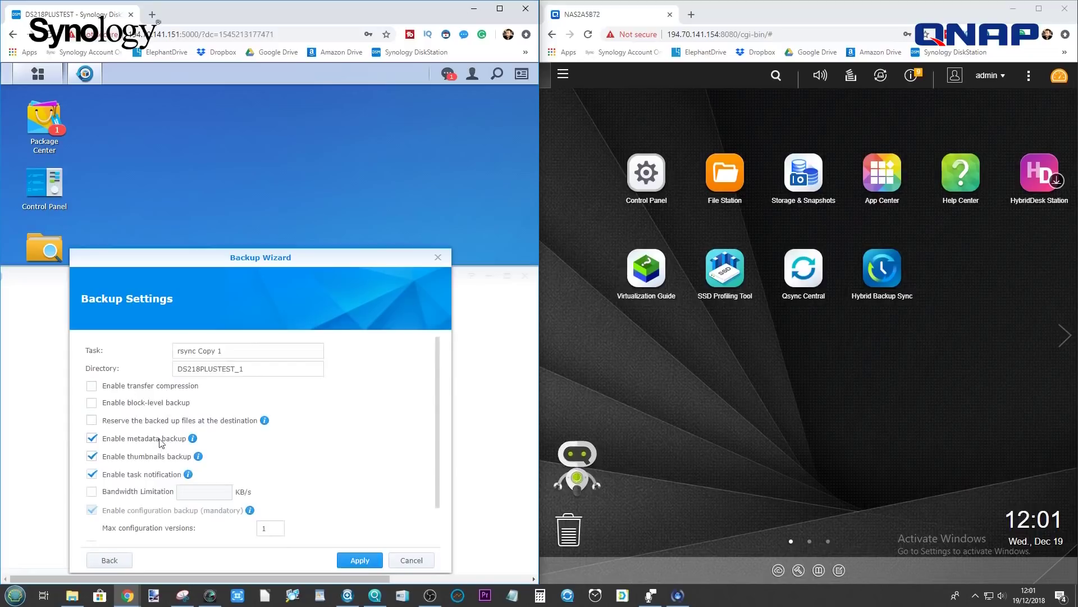
scroll(161, 442, down, 2)
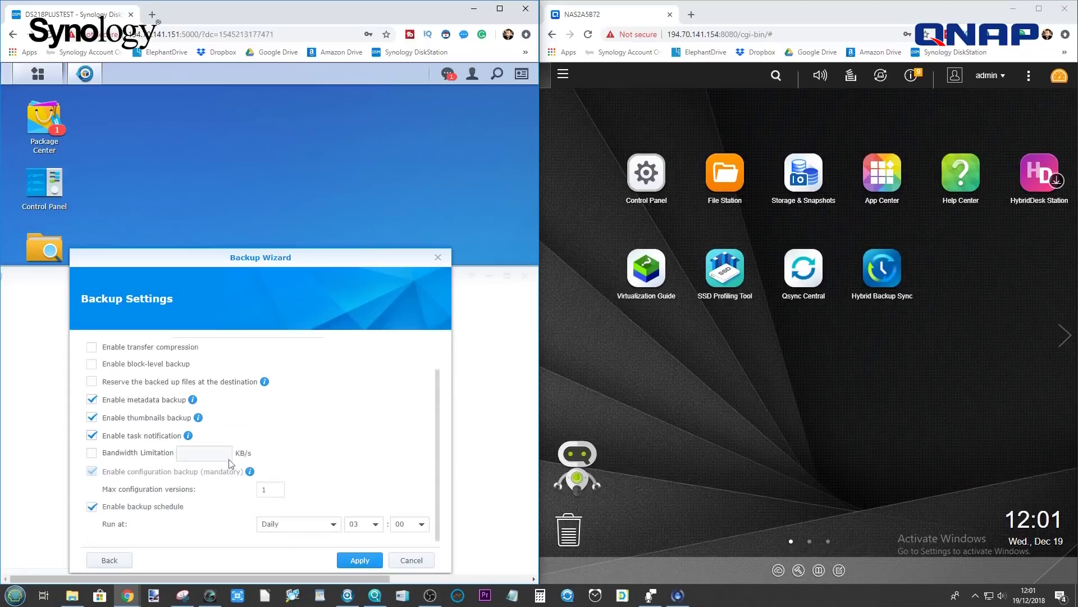
click(360, 560)
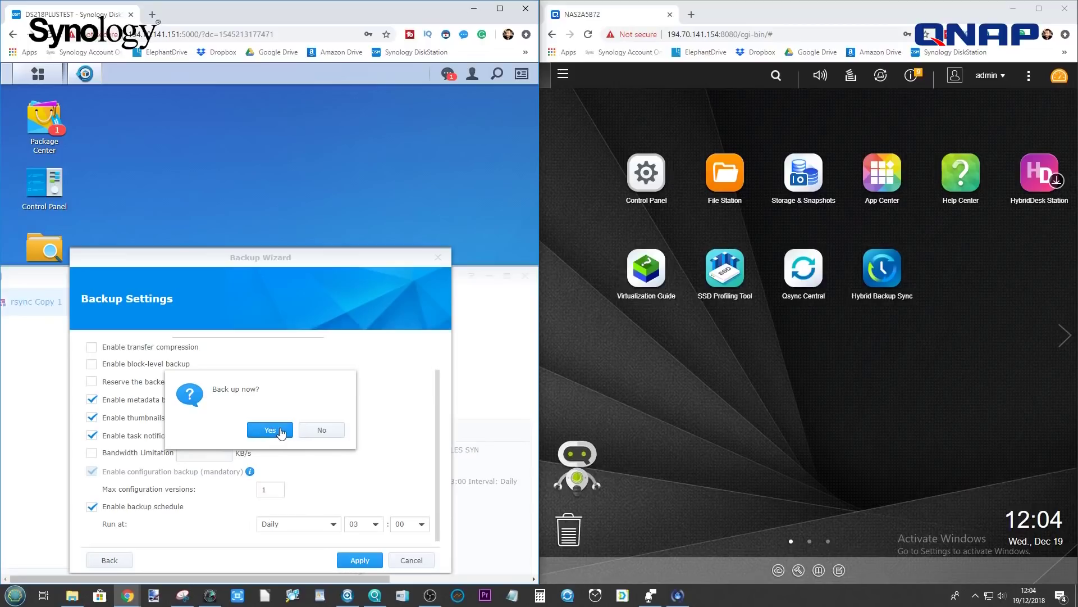
Decline the immediate backup so rsync Copy 1 is listed with no backup yet.
click(321, 430)
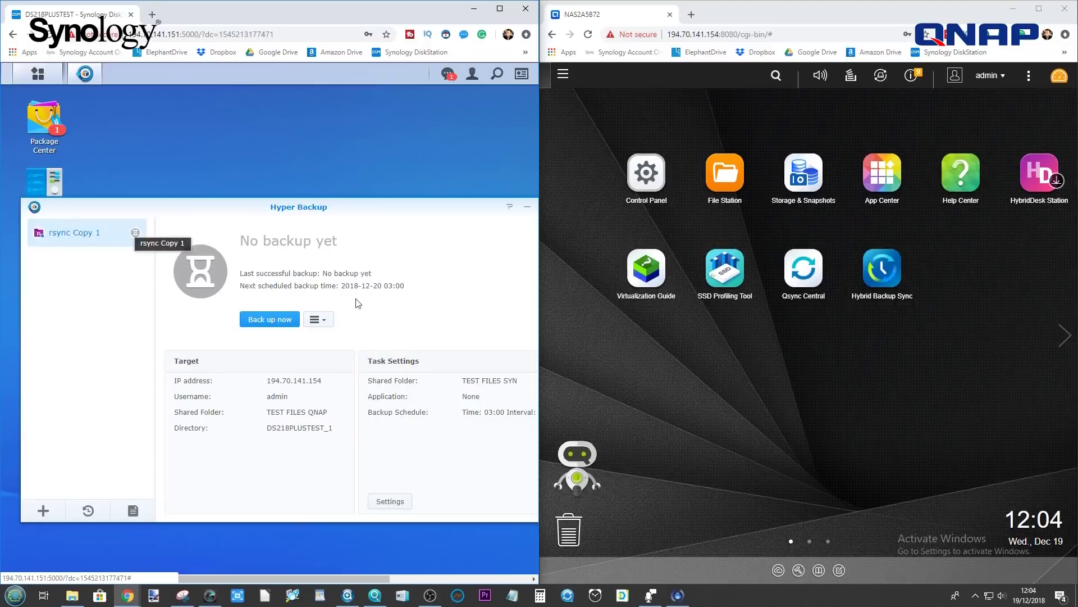
Start the rsync Copy 1 backup immediately with Back up now.
click(318, 319)
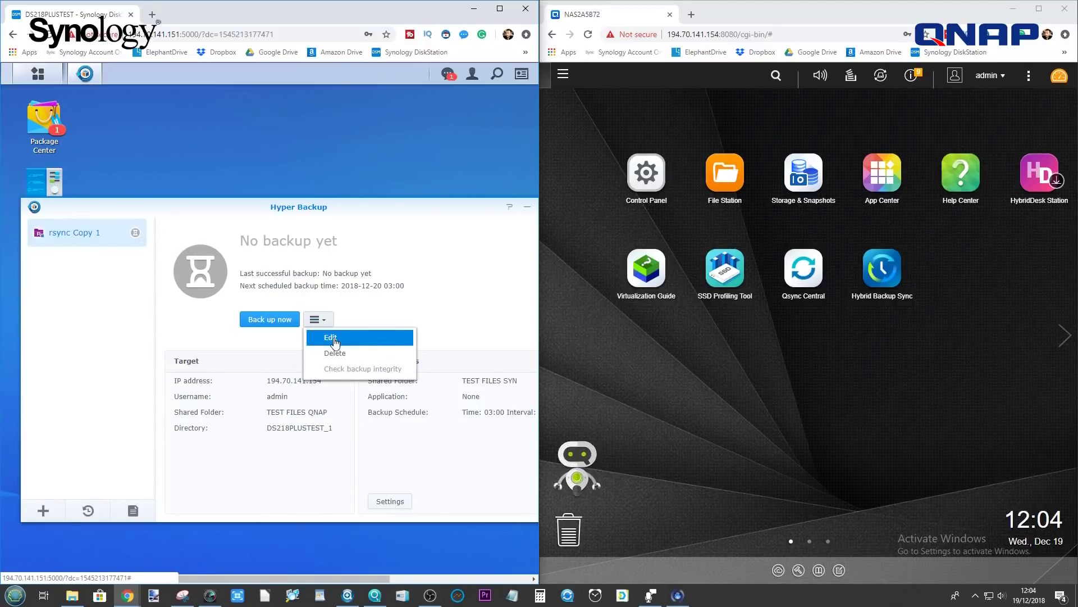
click(326, 324)
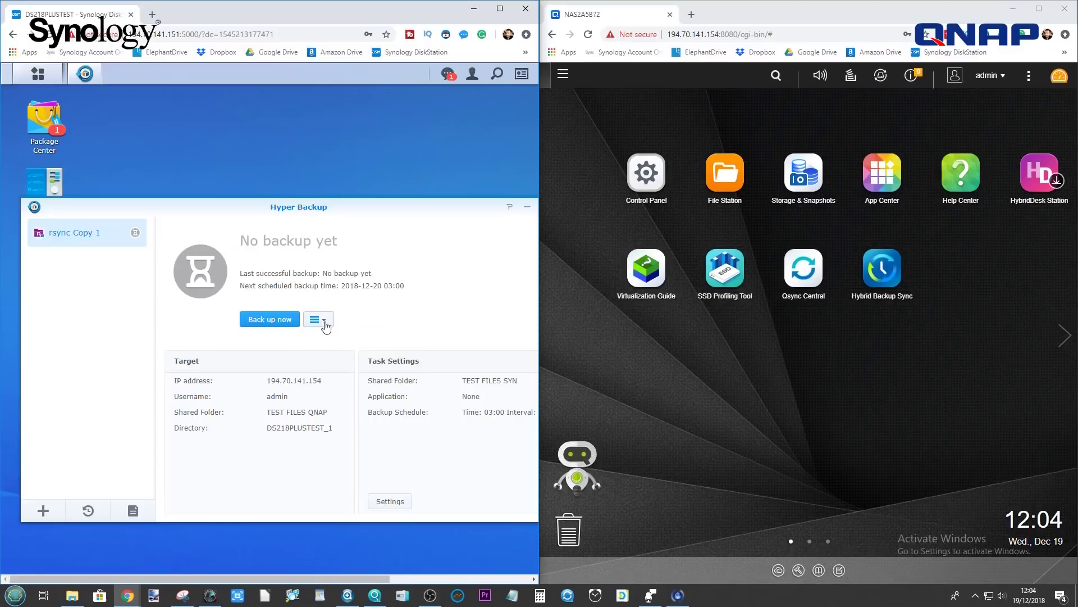
click(279, 320)
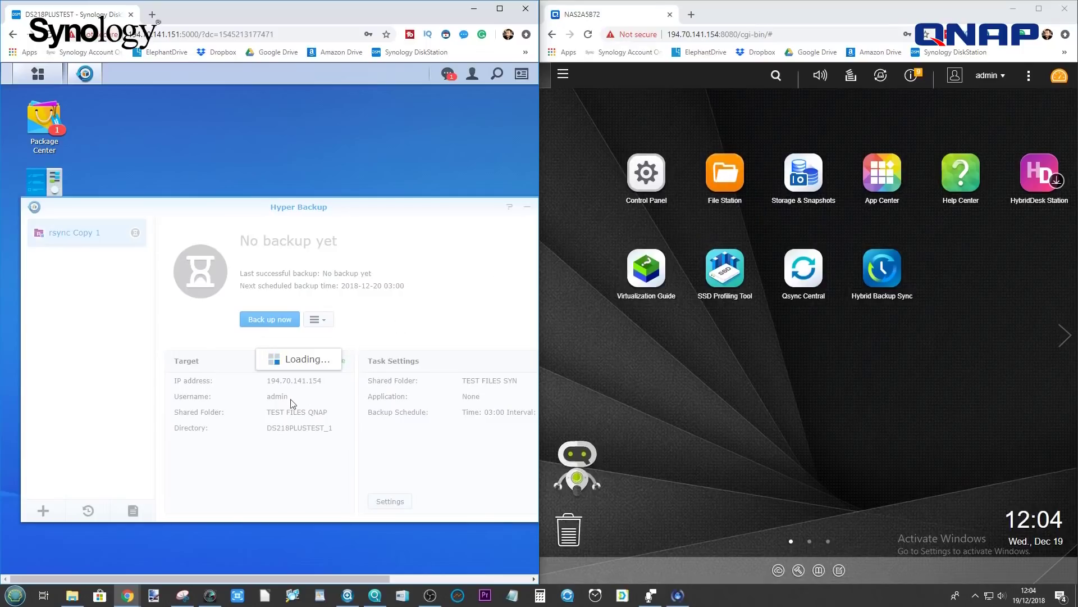
click(739, 183)
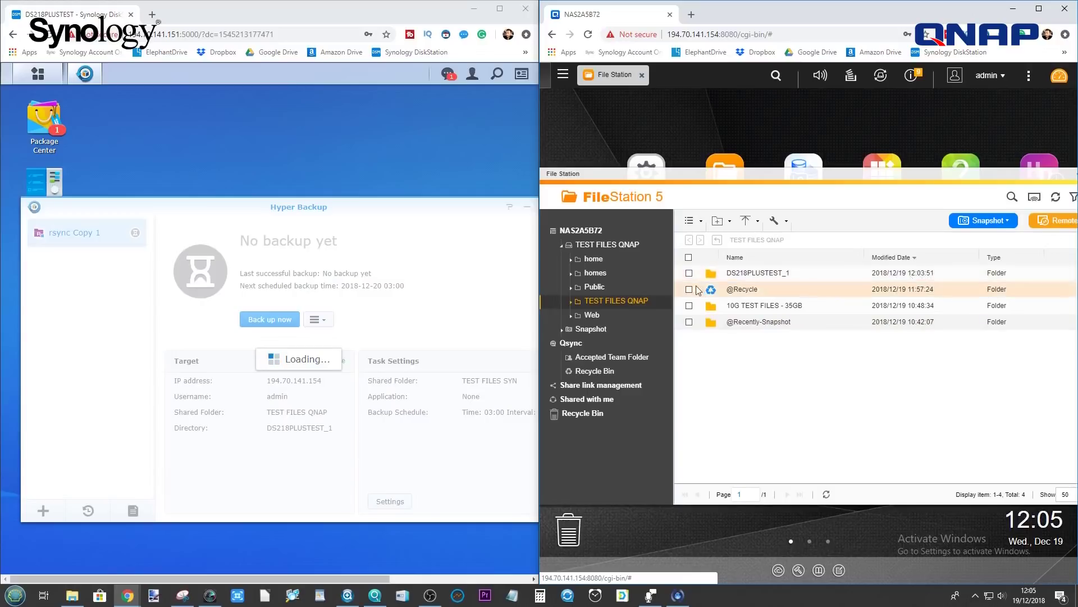
Inspect DS218PLUSTEST_1's _Syno_TaskConfig and synobkpinfo.db, then return to TEST FILES QNAP.
double_click(747, 273)
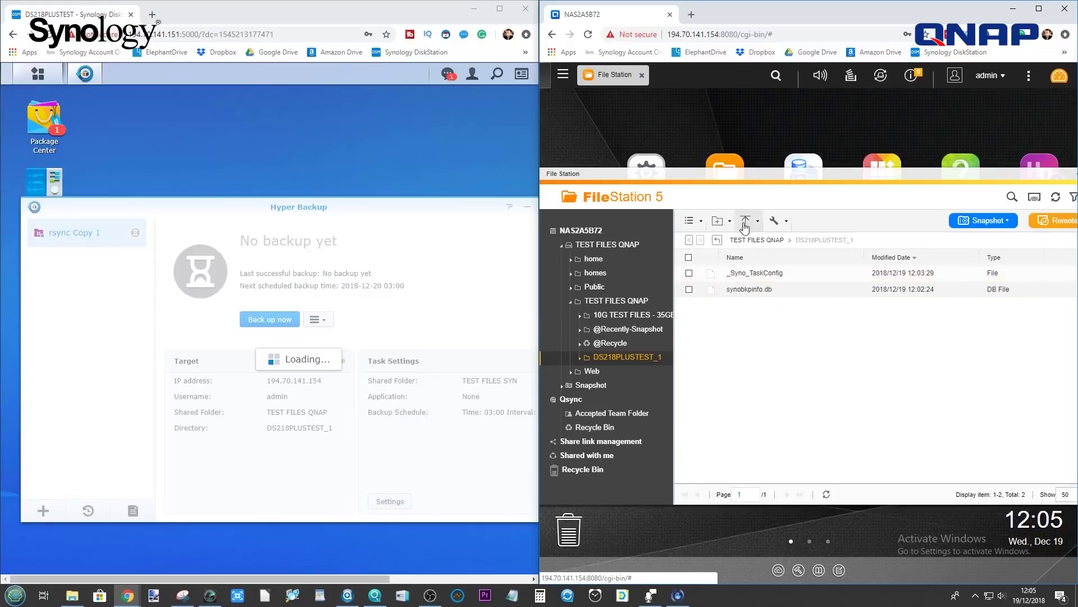
click(752, 240)
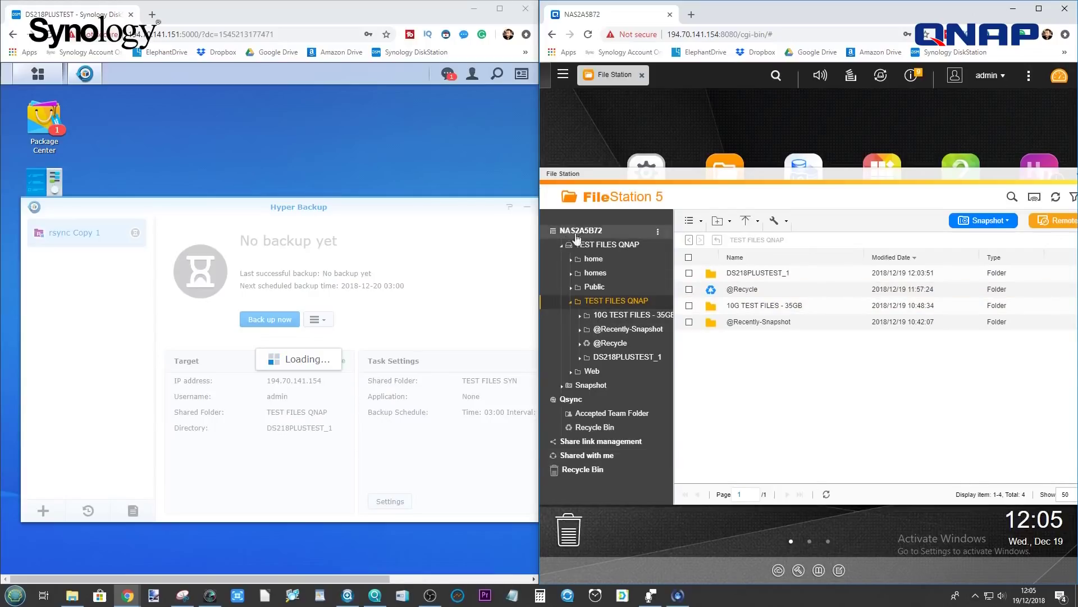
mouse_move(625, 250)
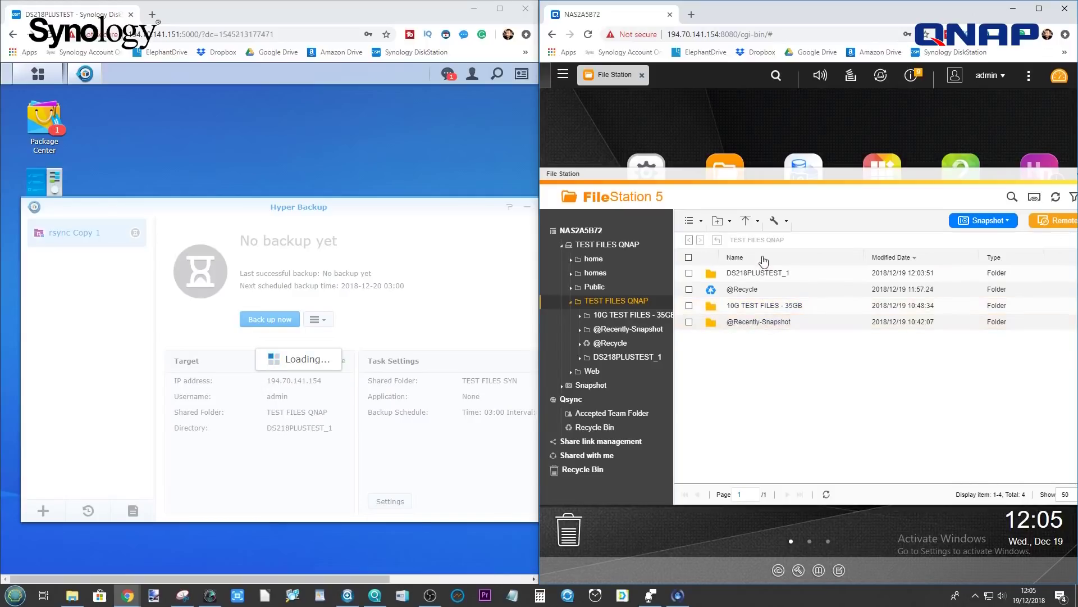
double_click(852, 179)
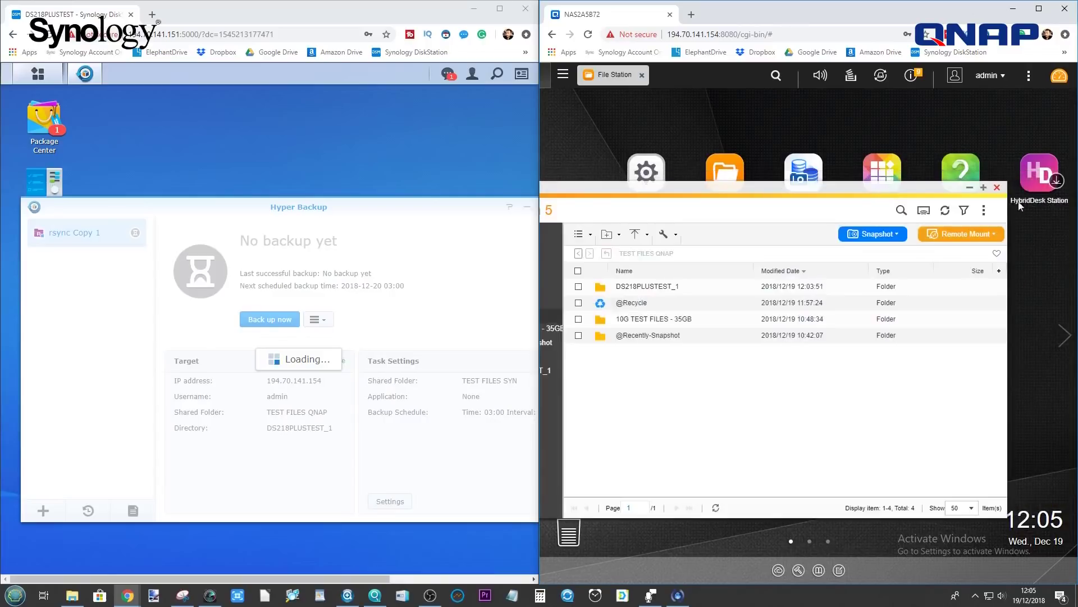
Close File Station to return to the QNAP desktop.
click(1000, 191)
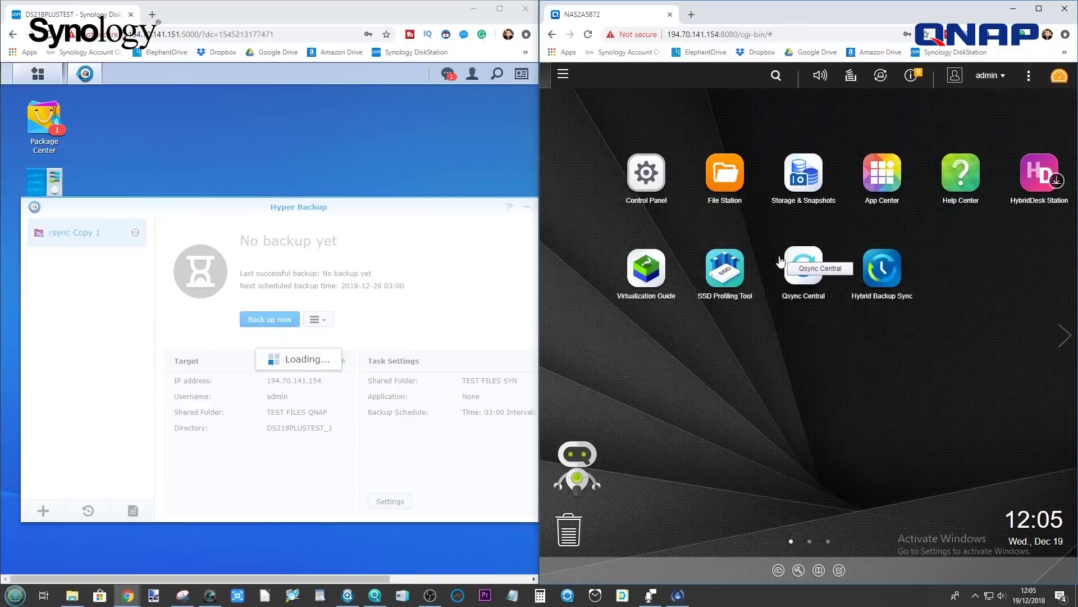